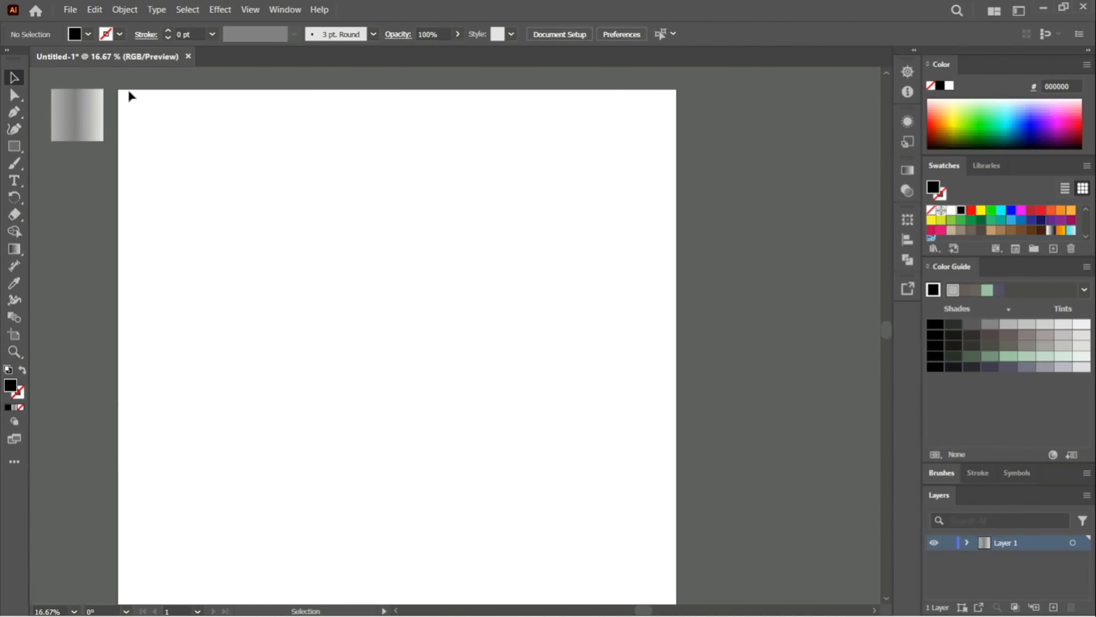
- Switch the document color mode to CMYK Color
{"action": "left_click", "coordinate": [71, 9]}
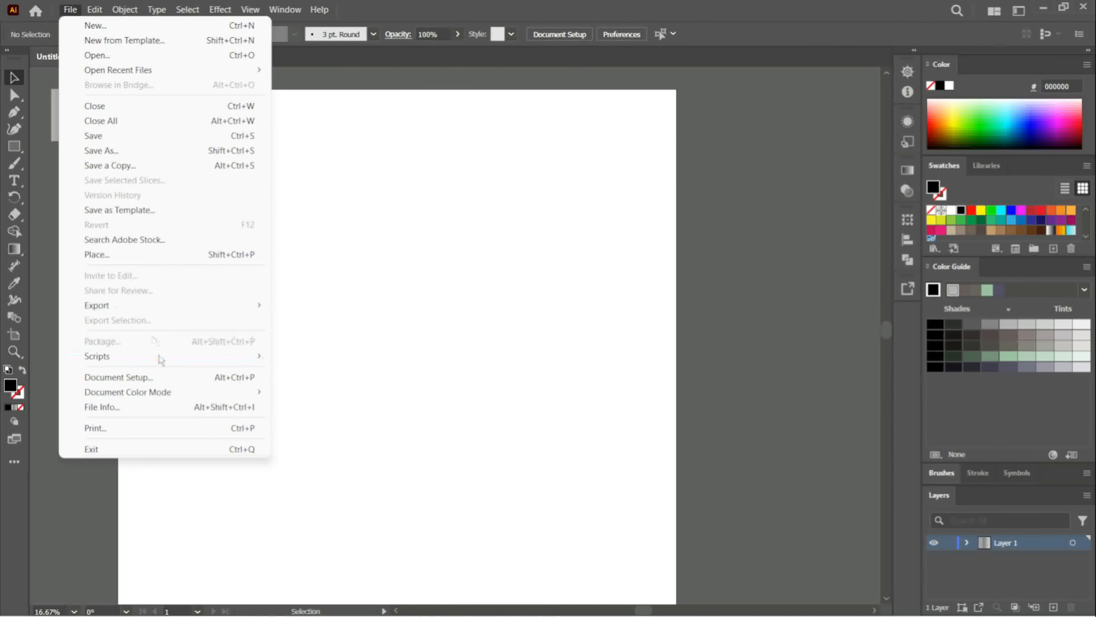
{"action": "mouse_move", "coordinate": [184, 398]}
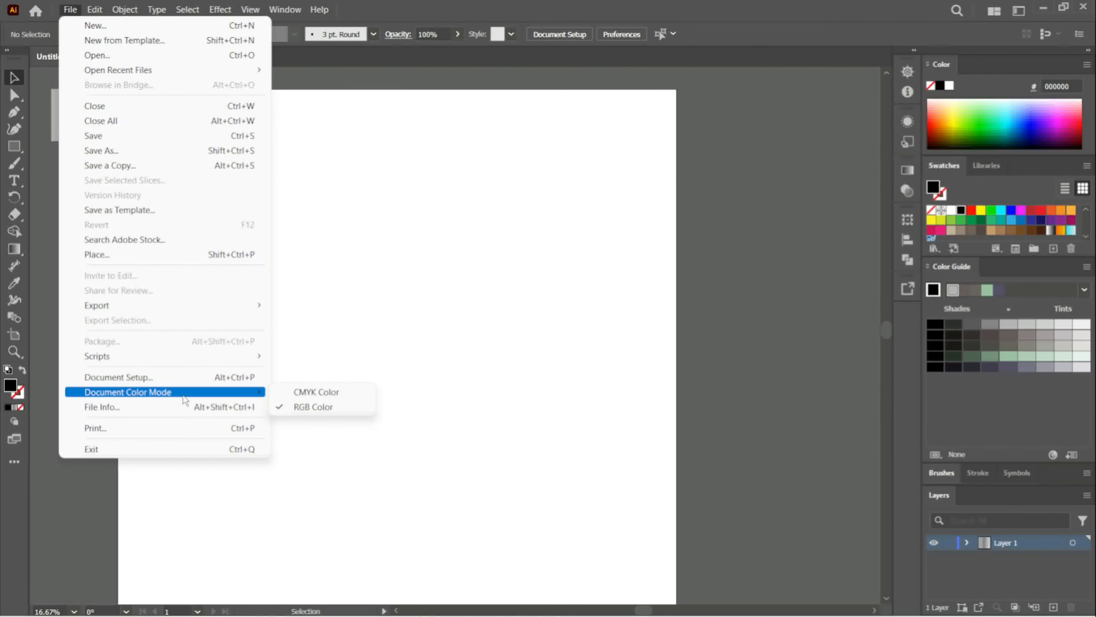
{"action": "left_click", "coordinate": [302, 404]}
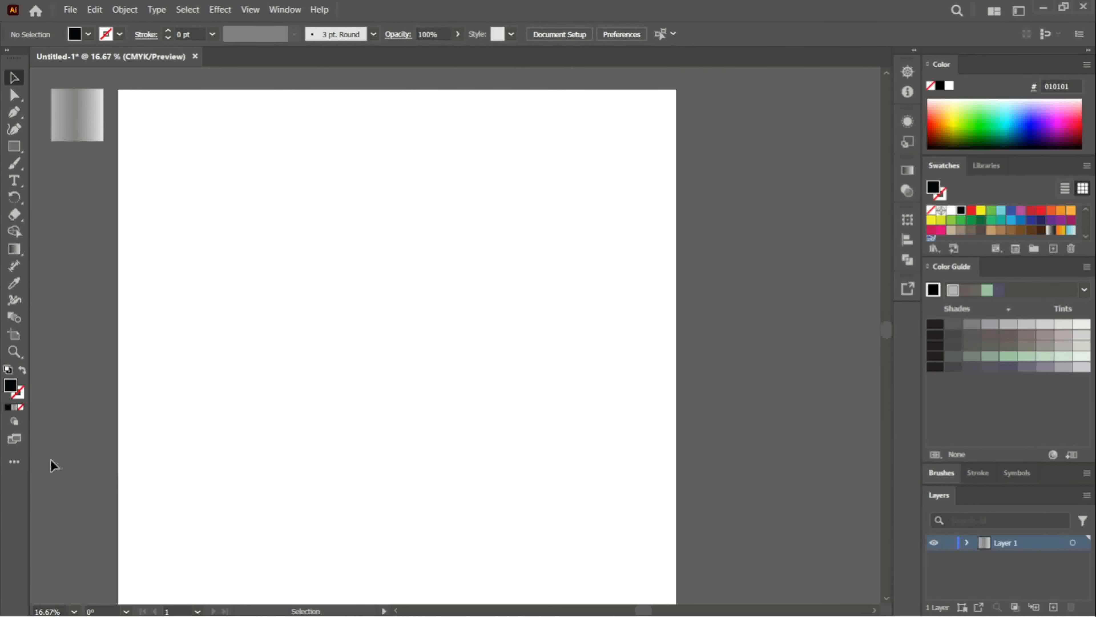
{"action": "left_click", "coordinate": [16, 466]}
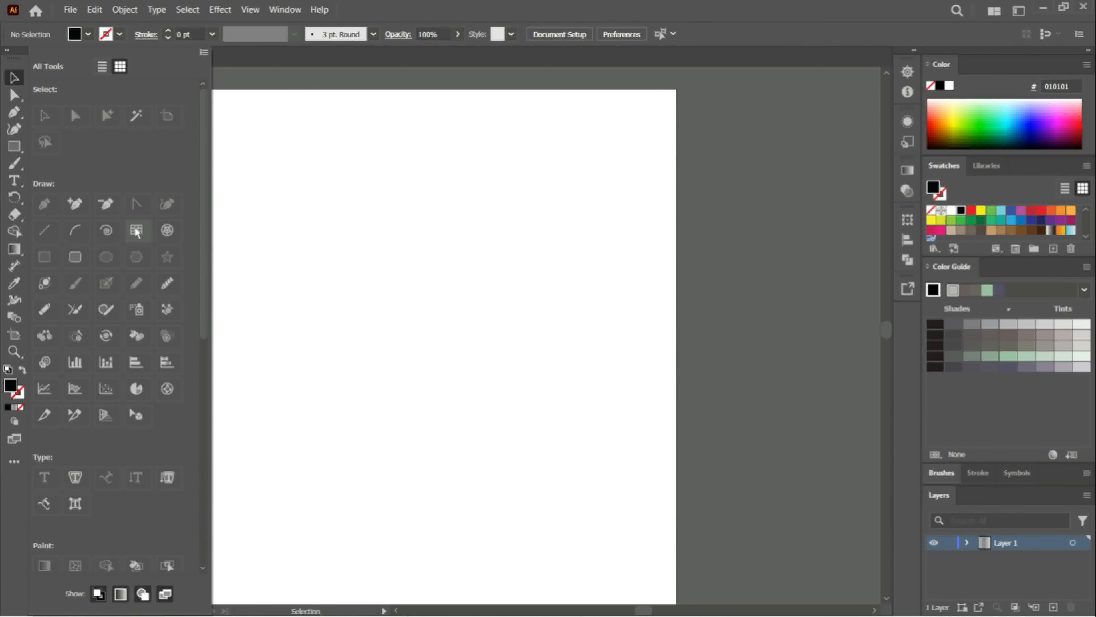
{"action": "left_click", "coordinate": [406, 162]}
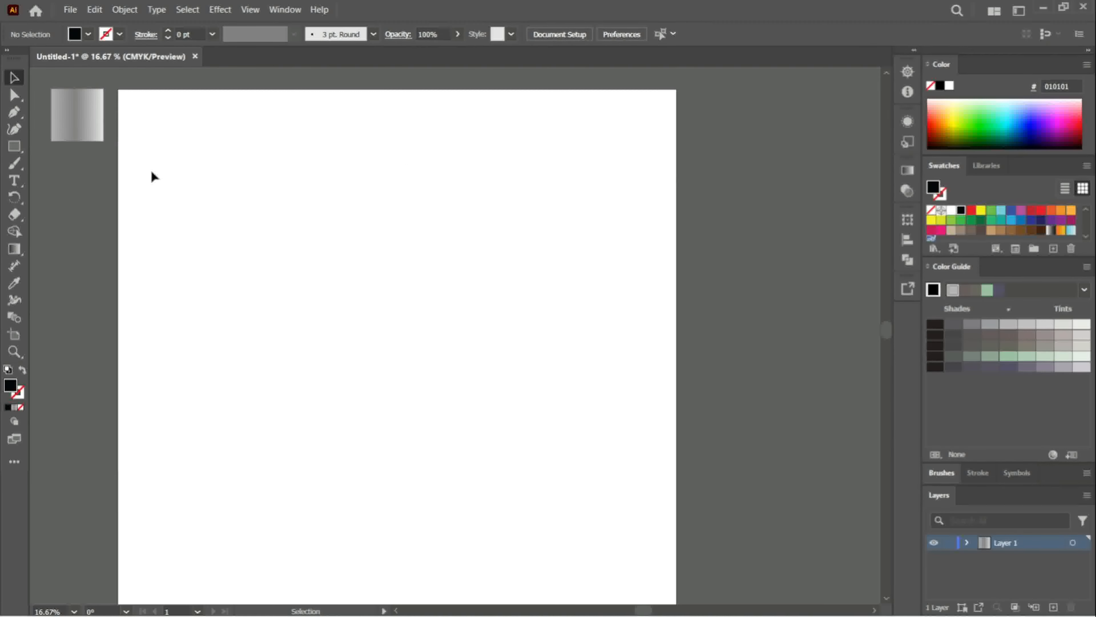
- Examine the RGB colour values of the three gradient stops on the grey sample rectangle beside the artboard
{"action": "left_click", "coordinate": [82, 119]}
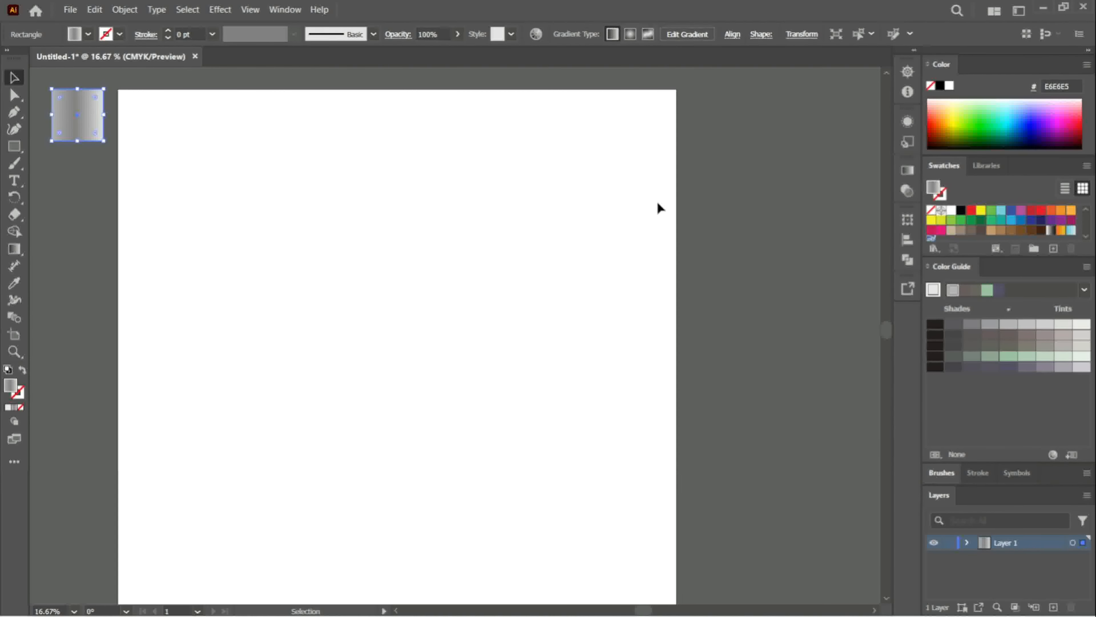
{"action": "left_click", "coordinate": [908, 171]}
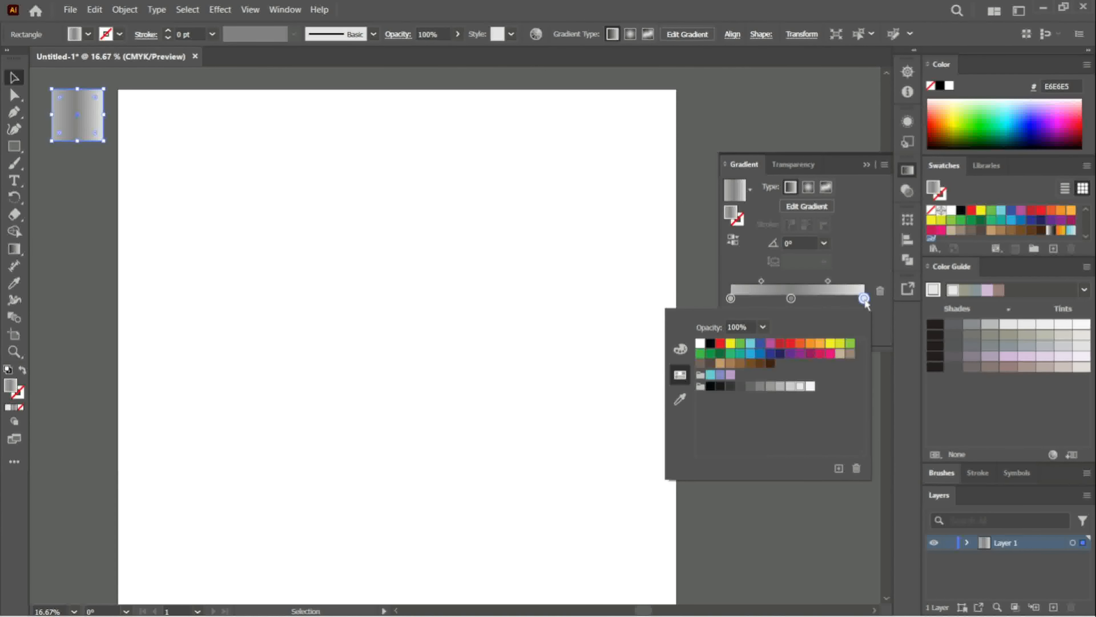
{"action": "left_click", "coordinate": [678, 353]}
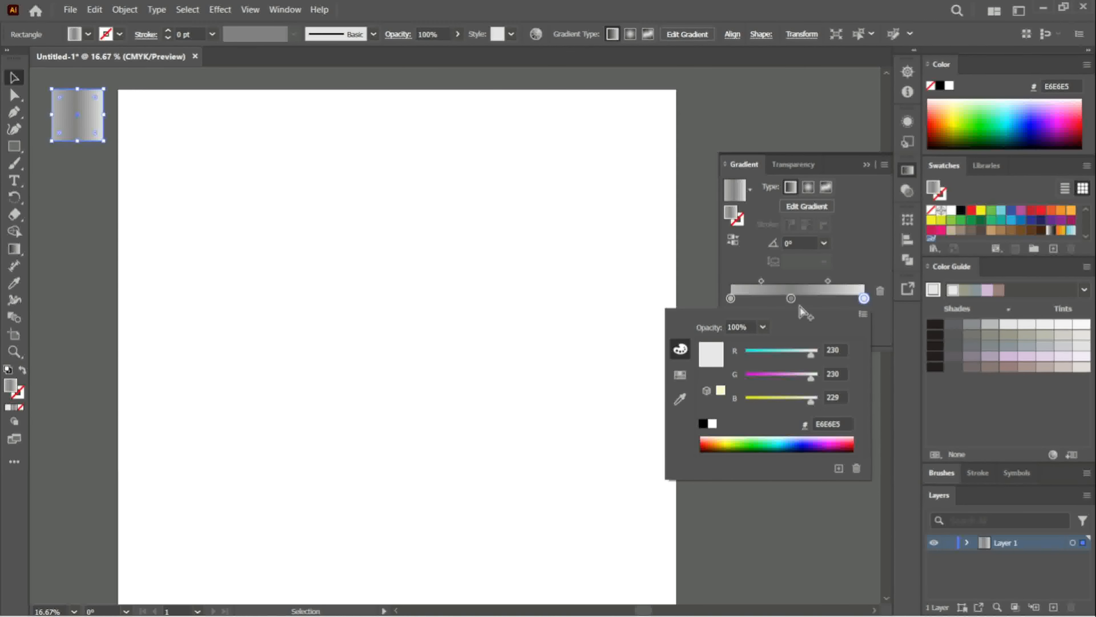
{"action": "double_click", "coordinate": [792, 298]}
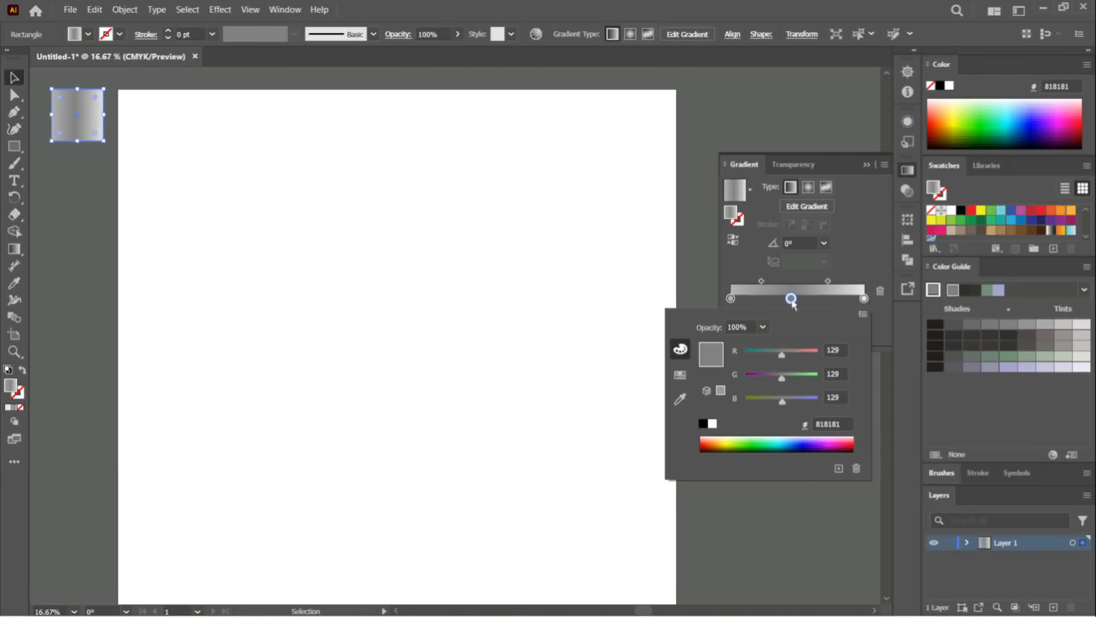
{"action": "left_click", "coordinate": [730, 298]}
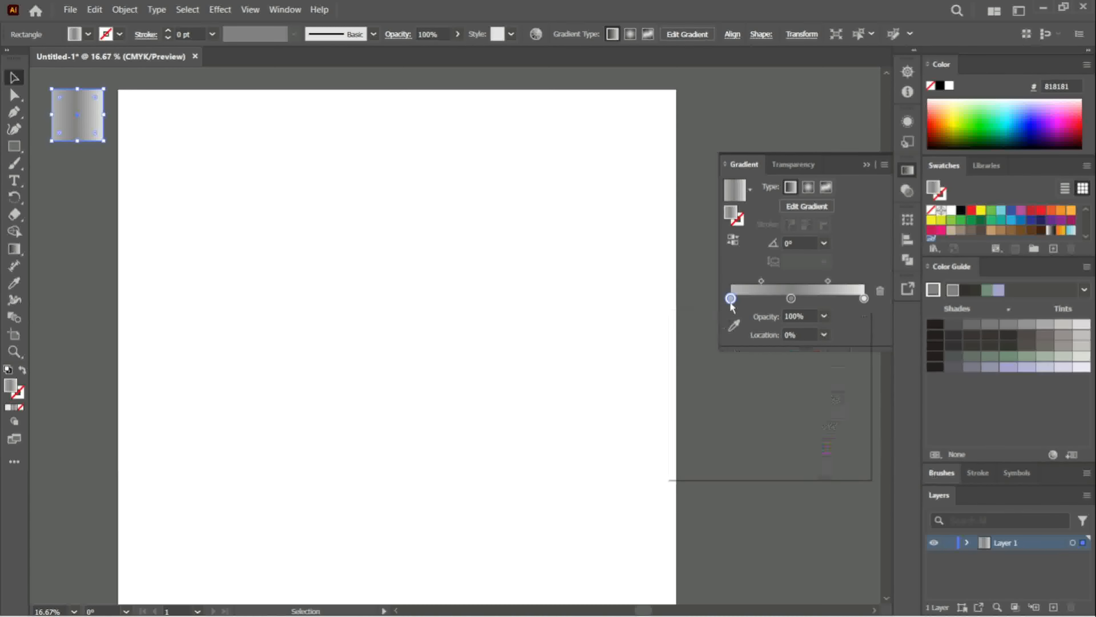
{"action": "double_click", "coordinate": [730, 298]}
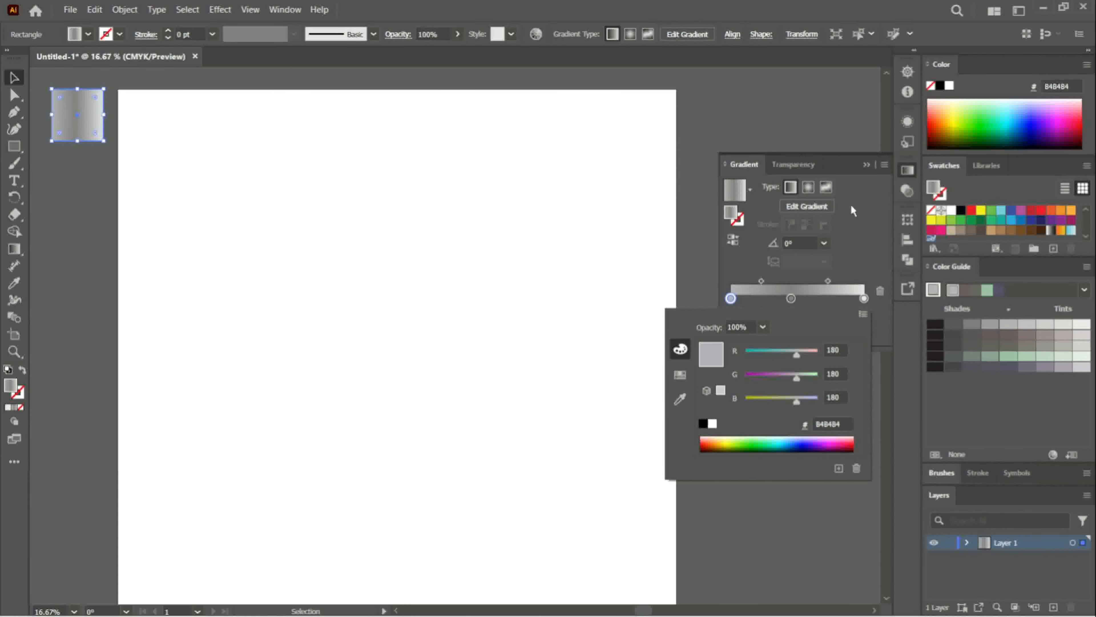
{"action": "left_click", "coordinate": [865, 168]}
{"action": "left_click", "coordinate": [865, 167]}
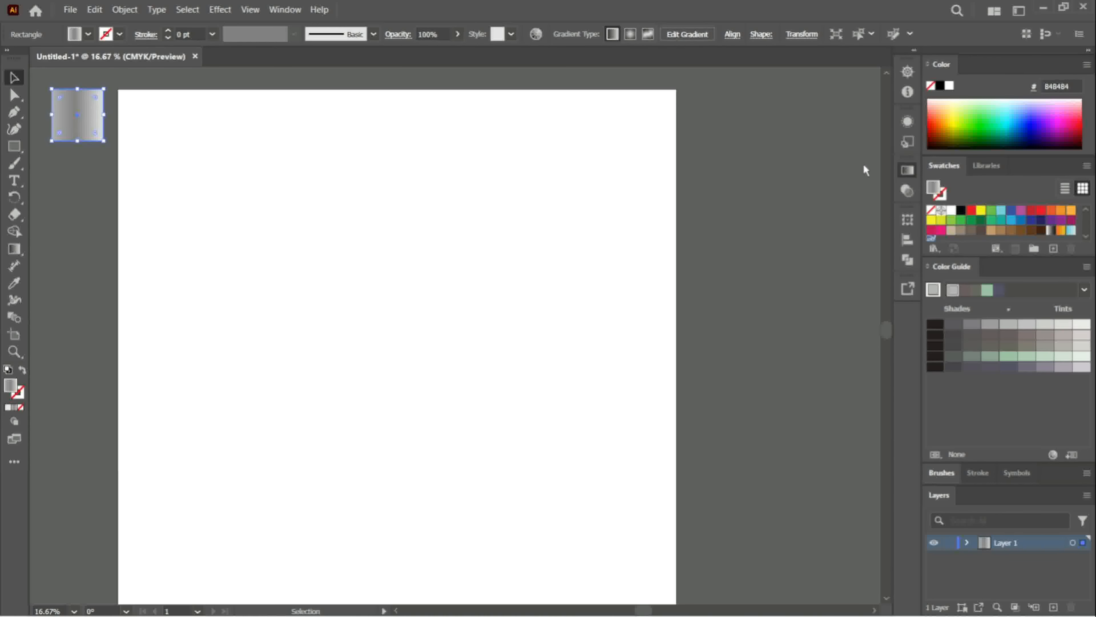
- Create a rectangular grid with 6 horizontal and 6 vertical dividers on the artboard
{"action": "left_click", "coordinate": [14, 462]}
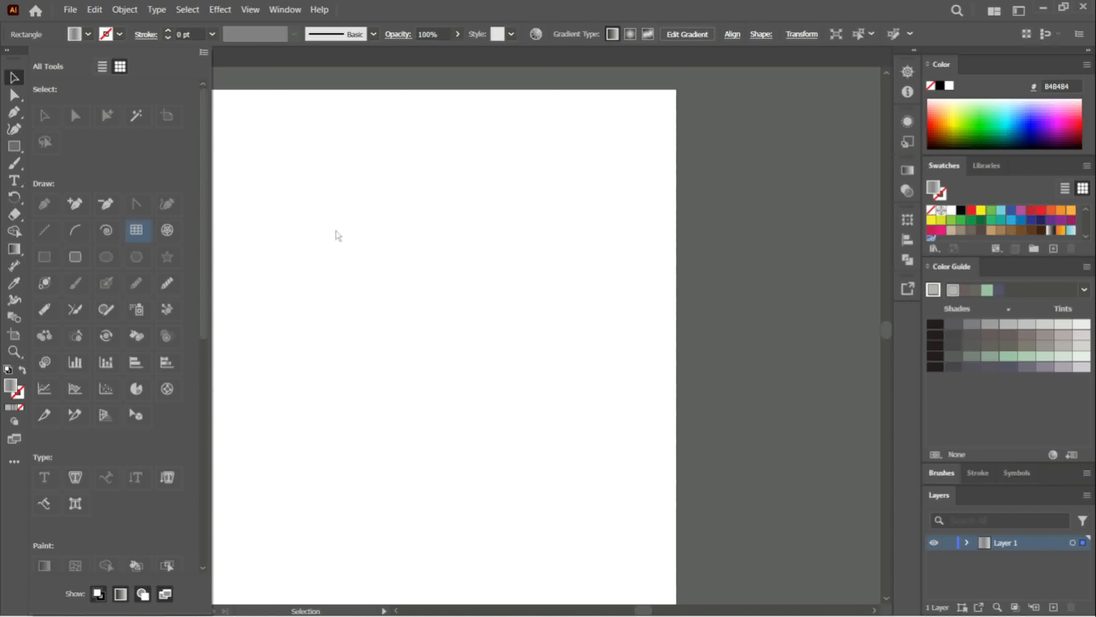
{"action": "left_click", "coordinate": [309, 236]}
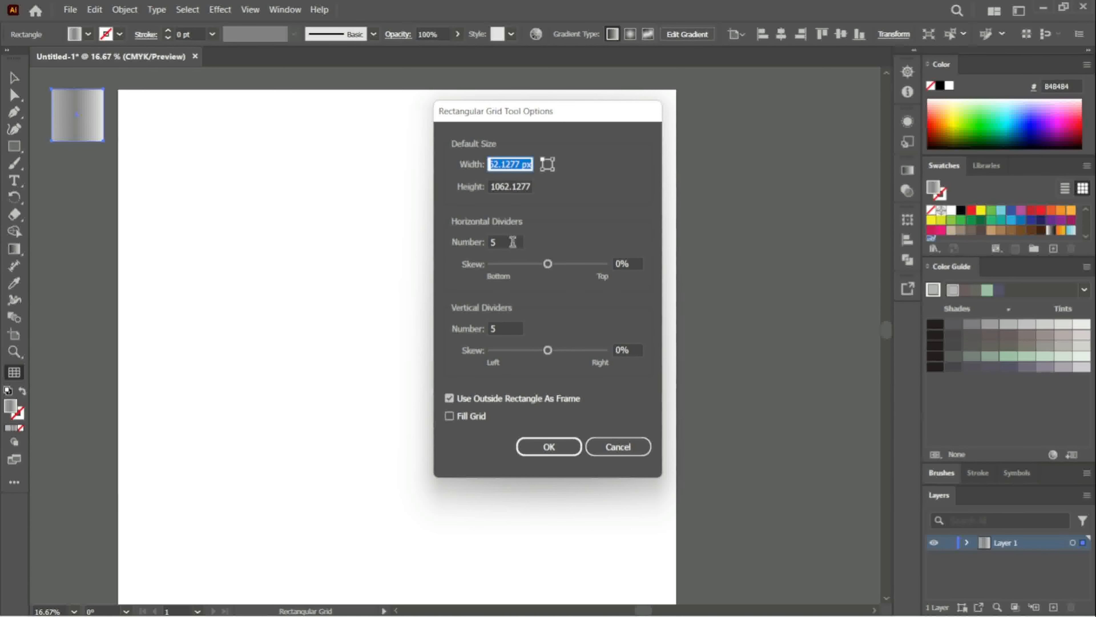
{"action": "double_click", "coordinate": [497, 242]}
{"action": "type", "text": "6"}
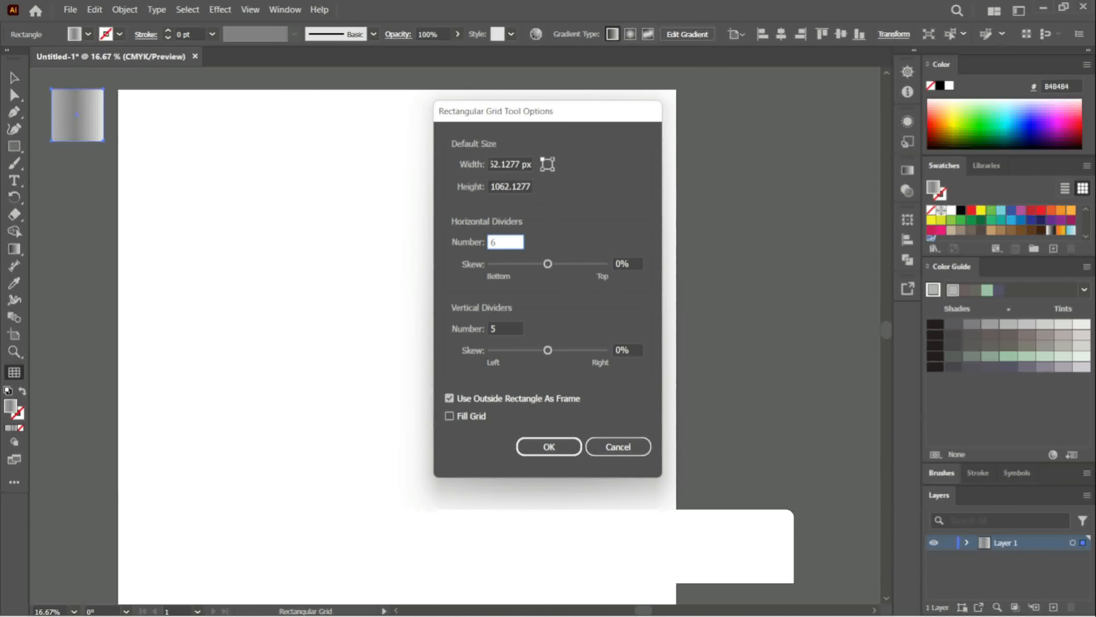
{"action": "double_click", "coordinate": [505, 328]}
{"action": "type", "text": "6"}
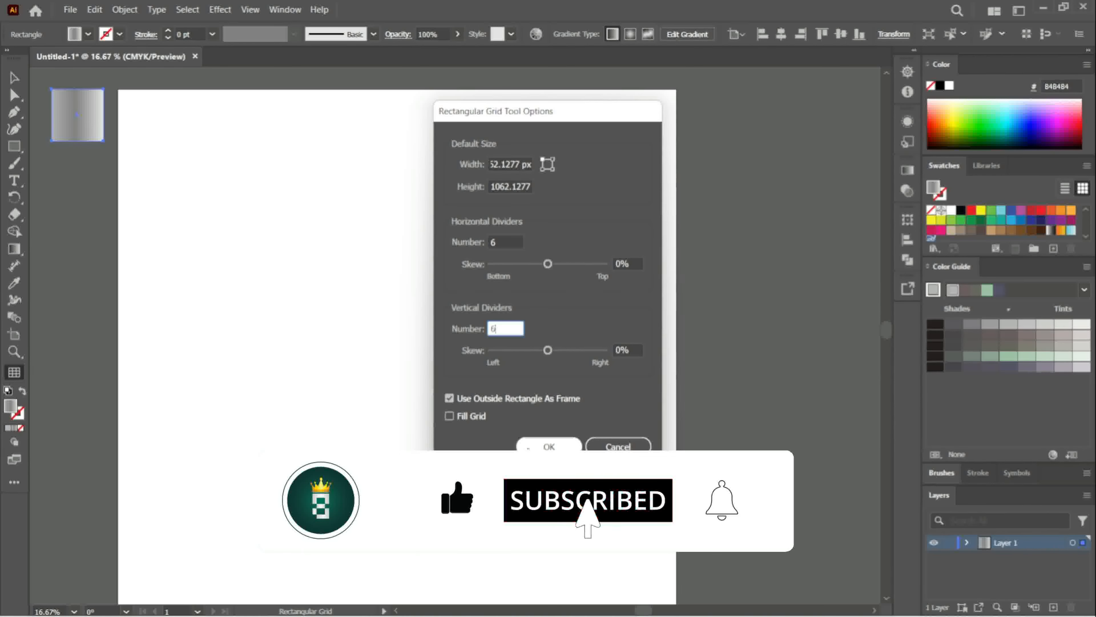
{"action": "left_click", "coordinate": [536, 446]}
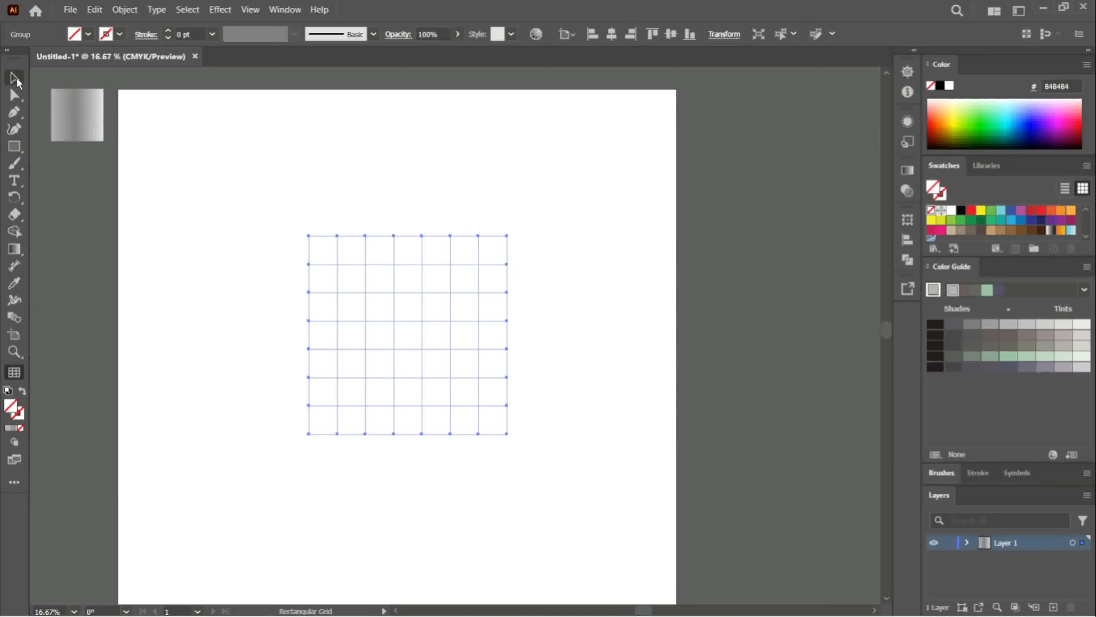
- Enlarge the grid proportionally from its centre and set a yellow FFE33F fill for use with the Shape Builder
{"action": "left_click", "coordinate": [17, 78]}
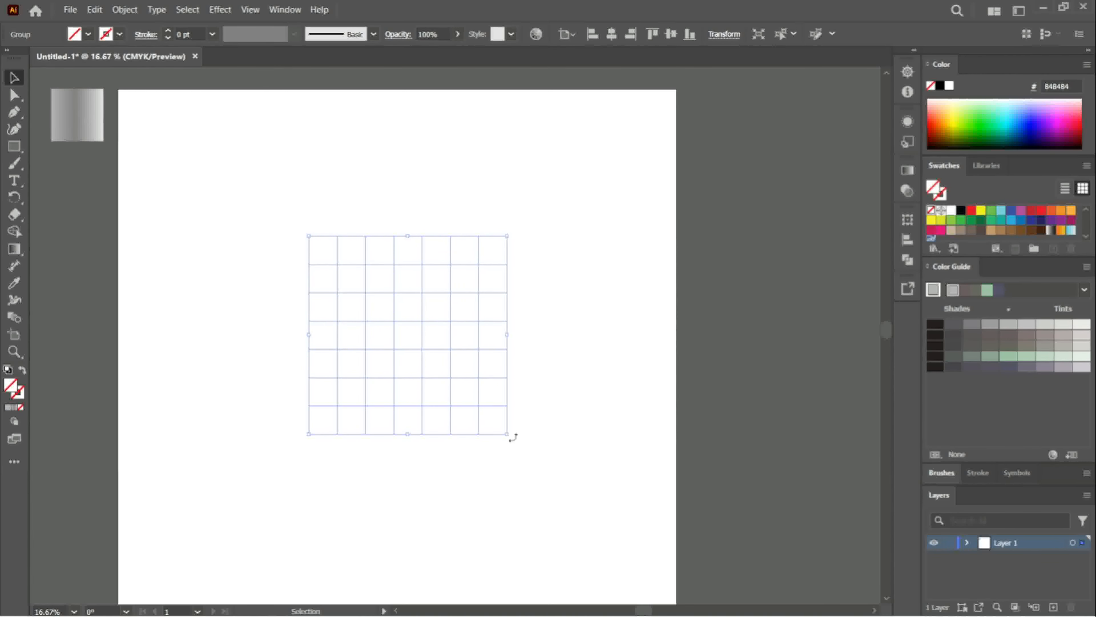
{"action": "left_click_drag", "start_coordinate": [507, 435], "coordinate": [553, 507]}
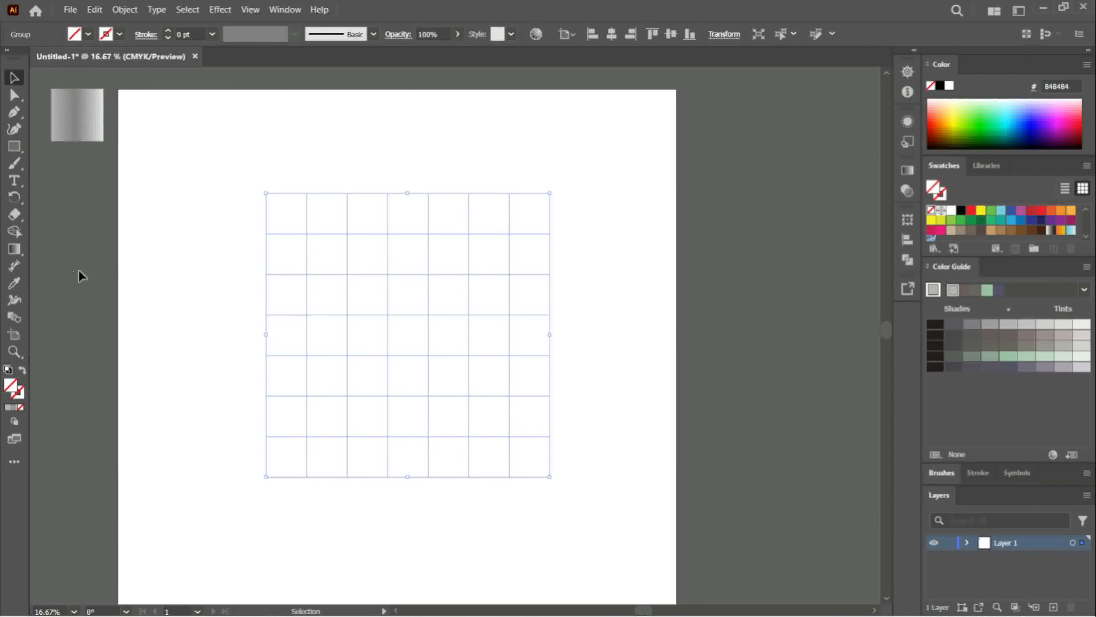
{"action": "left_click", "coordinate": [12, 234]}
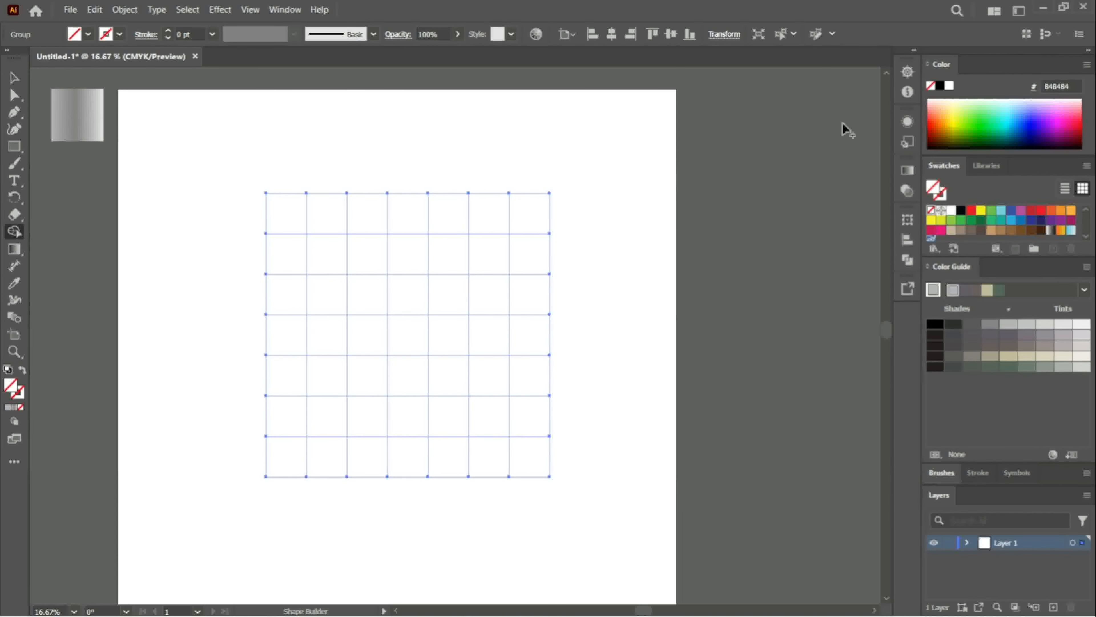
{"action": "left_click", "coordinate": [952, 117]}
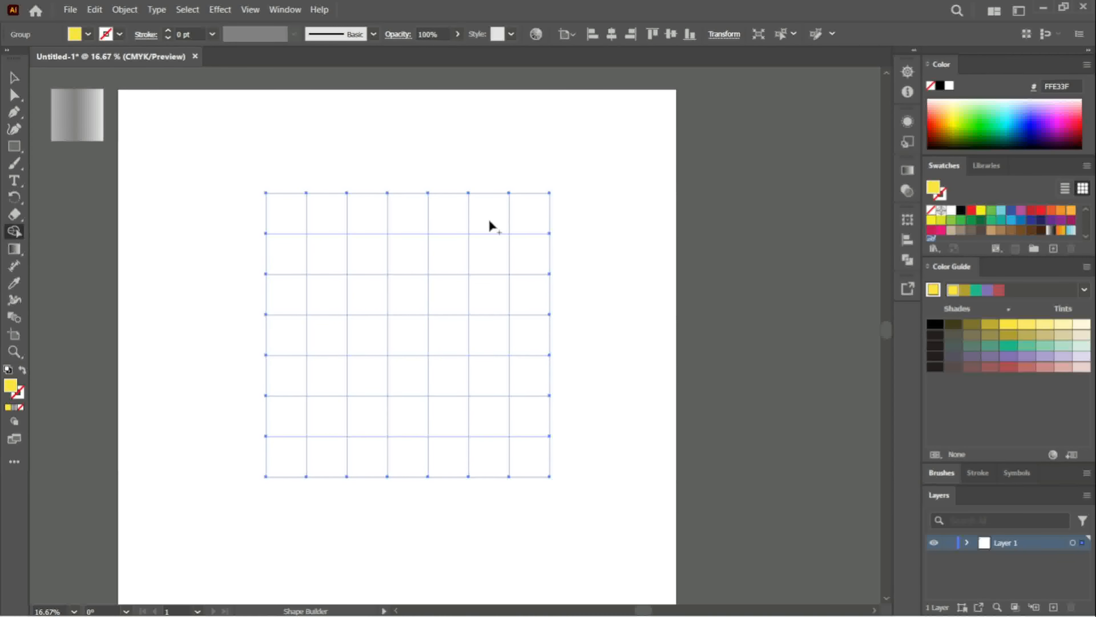
{"action": "left_click_drag", "start_coordinate": [482, 212], "coordinate": [378, 217]}
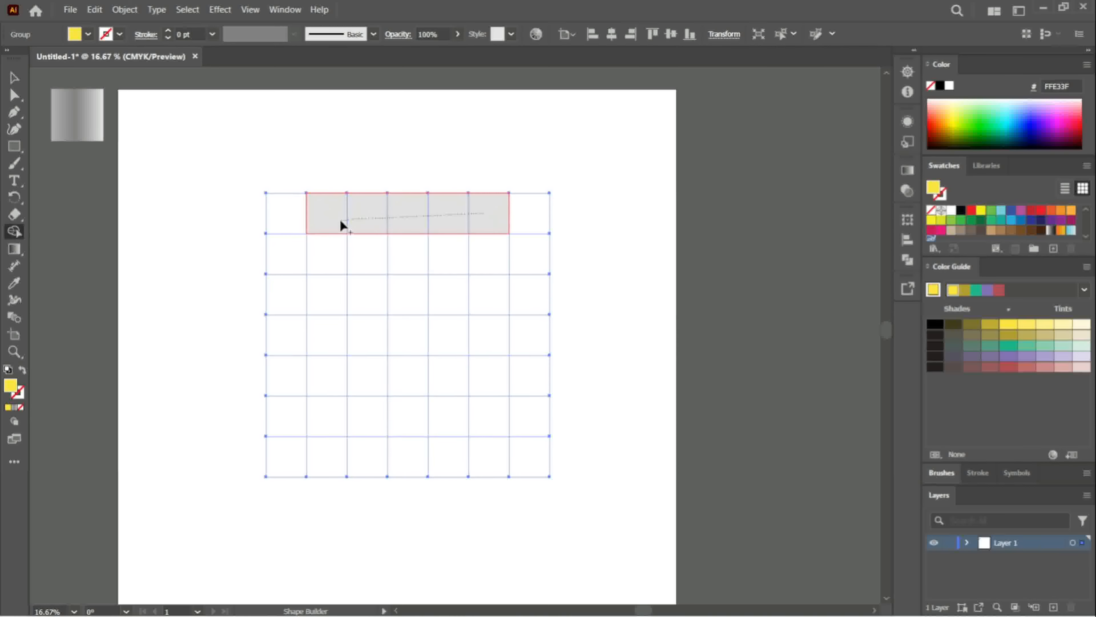
{"action": "left_click_drag", "start_coordinate": [340, 221], "coordinate": [340, 221]}
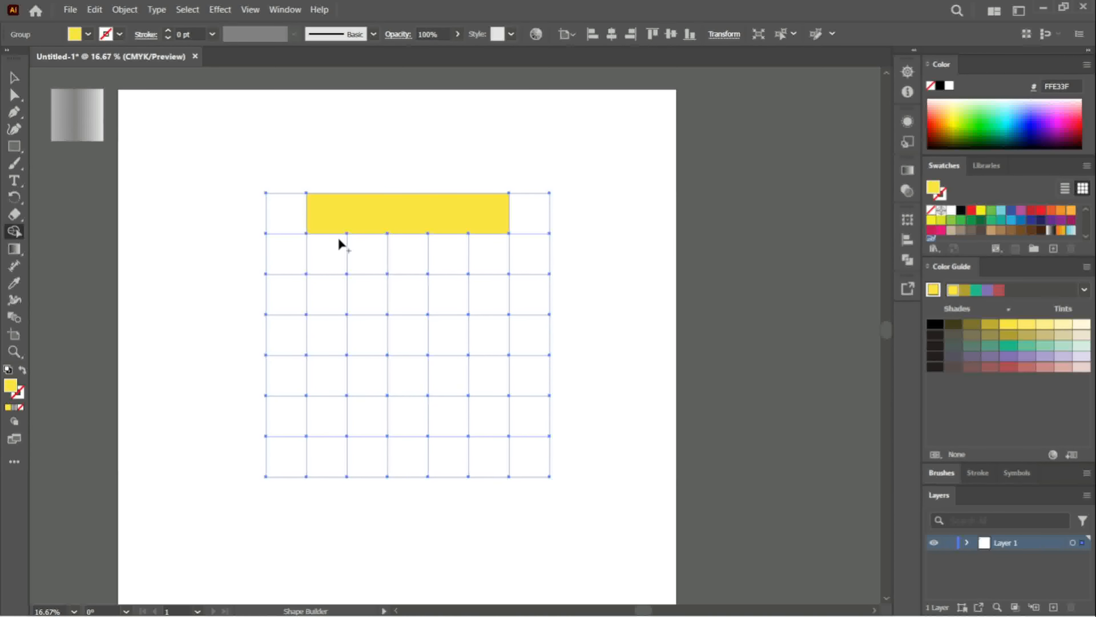
{"action": "key", "text": "ctrl+z"}
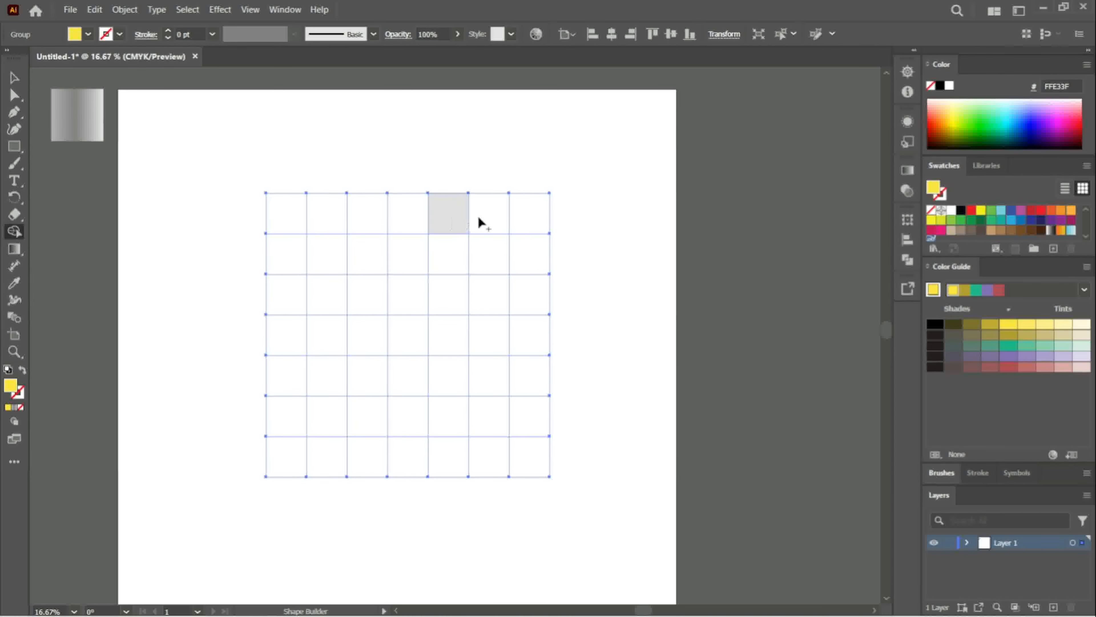
- Merge grid cells with Shape Builder into the yellow top arm and stem of an E, keeping the corner cells as separate pieces
{"action": "left_click_drag", "start_coordinate": [482, 214], "coordinate": [370, 218]}
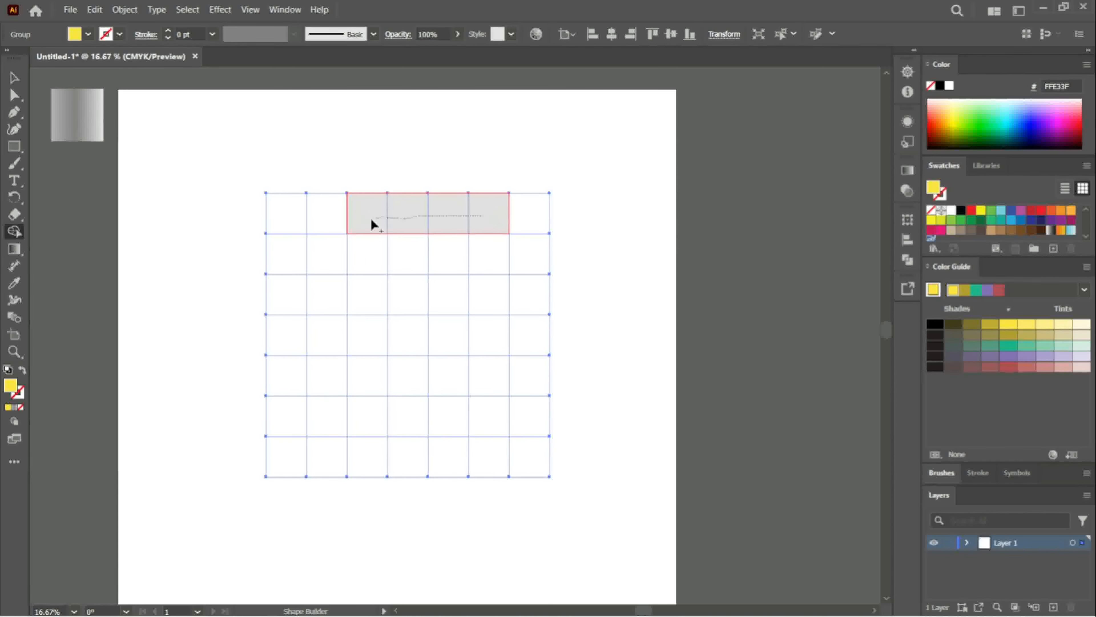
{"action": "left_click", "coordinate": [325, 219]}
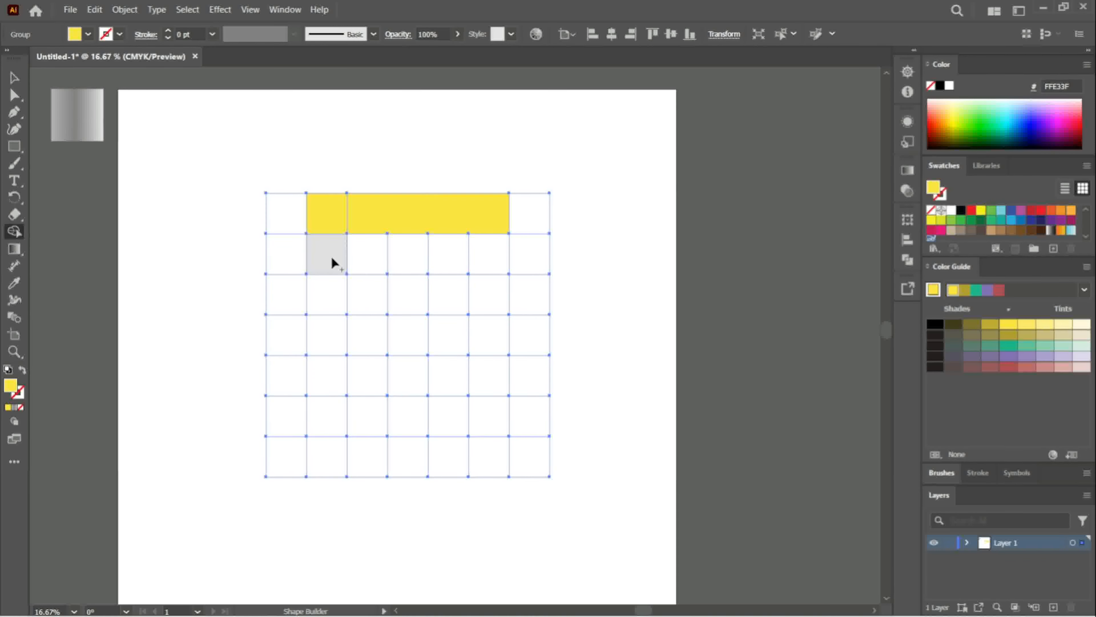
{"action": "left_click_drag", "start_coordinate": [321, 329], "coordinate": [321, 436]}
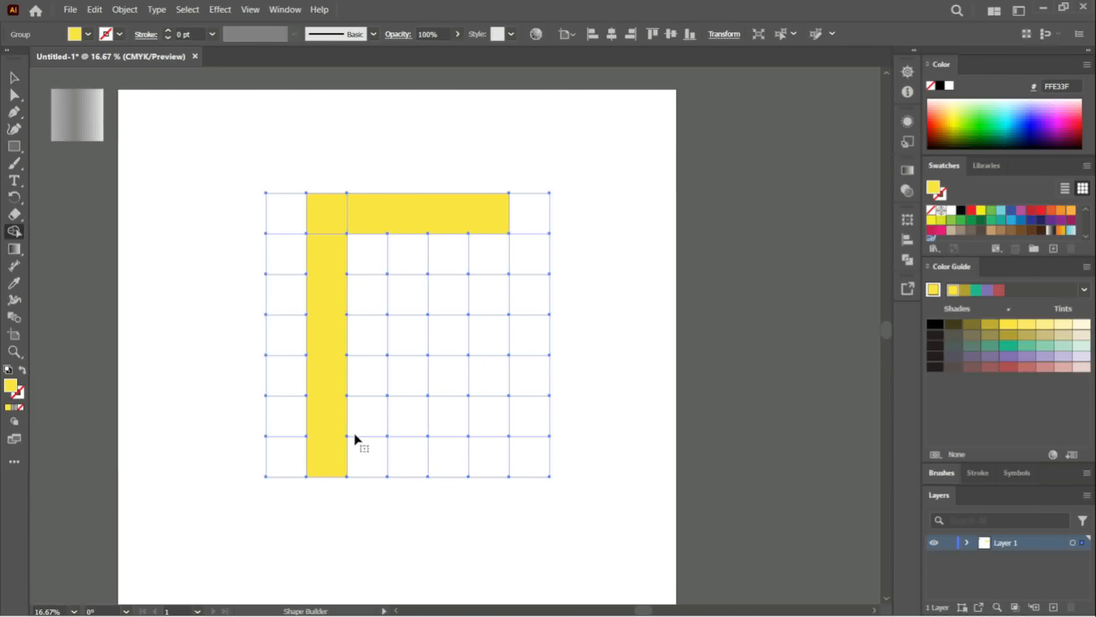
{"action": "key", "text": "ctrl+z"}
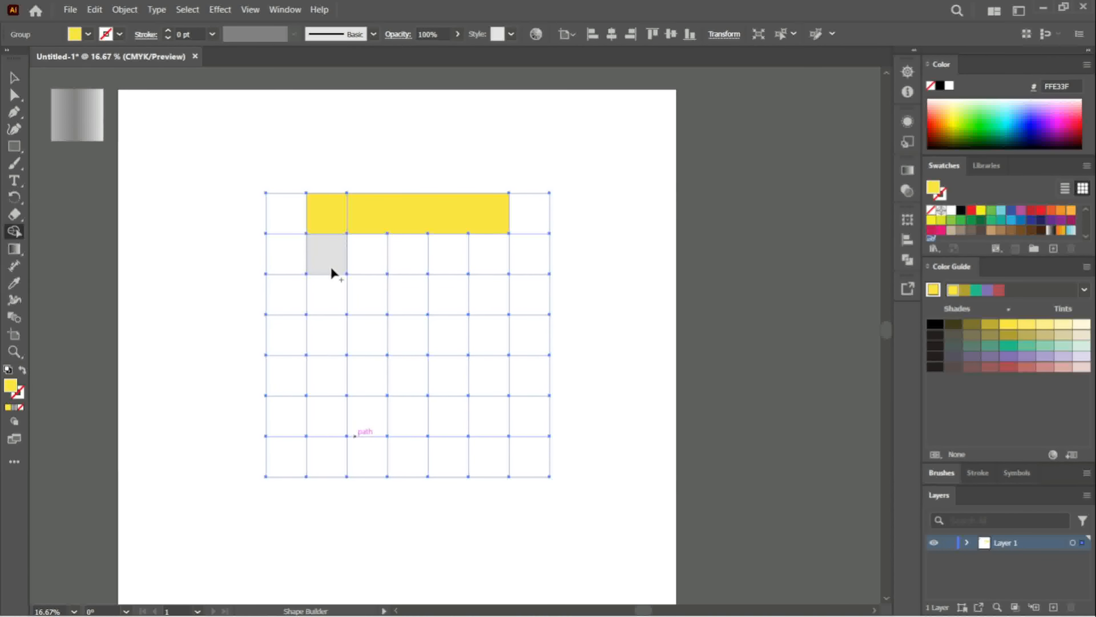
{"action": "left_click_drag", "start_coordinate": [332, 270], "coordinate": [325, 338]}
{"action": "left_click_drag", "start_coordinate": [321, 393], "coordinate": [321, 399]}
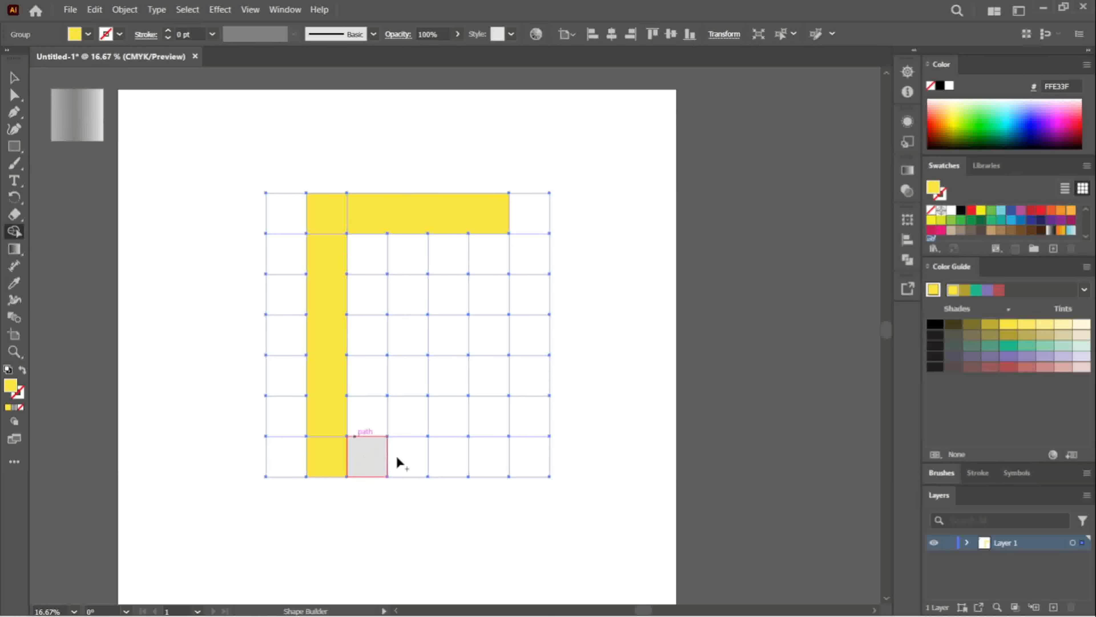
- Merge cells of the bottom and middle grid rows into the E's yellow lower and middle arms, keeping the middle arm's end cell separate
{"action": "left_click_drag", "start_coordinate": [423, 458], "coordinate": [475, 455]}
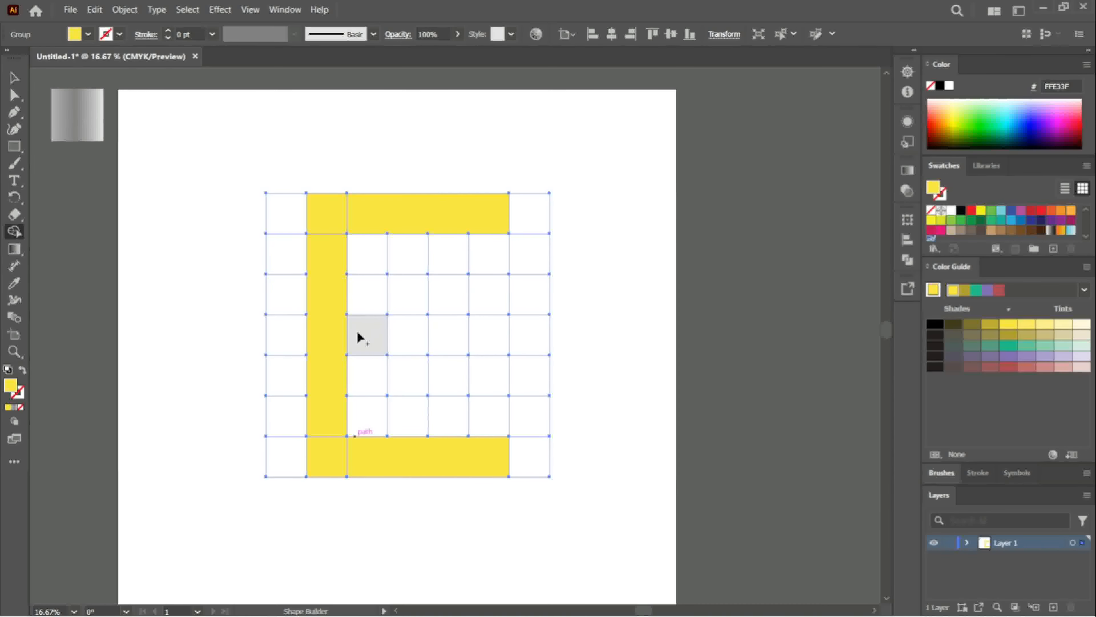
{"action": "left_click_drag", "start_coordinate": [398, 325], "coordinate": [433, 325]}
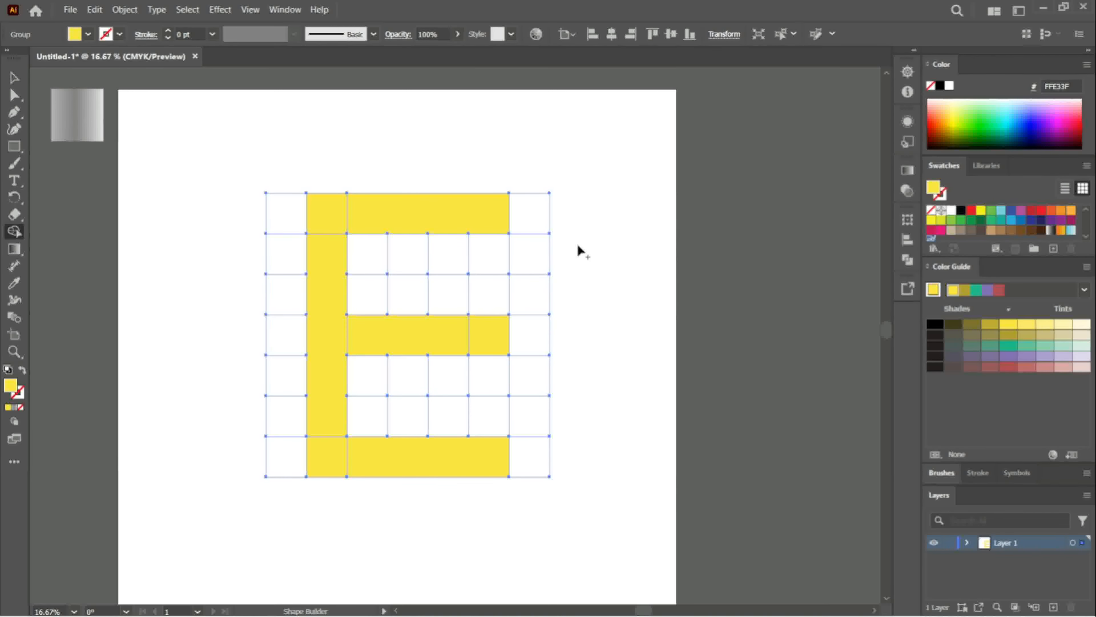
- Ungroup the grid with the yellow E shapes and deselect everything
{"action": "left_click", "coordinate": [14, 77]}
{"action": "right_click", "coordinate": [397, 204]}
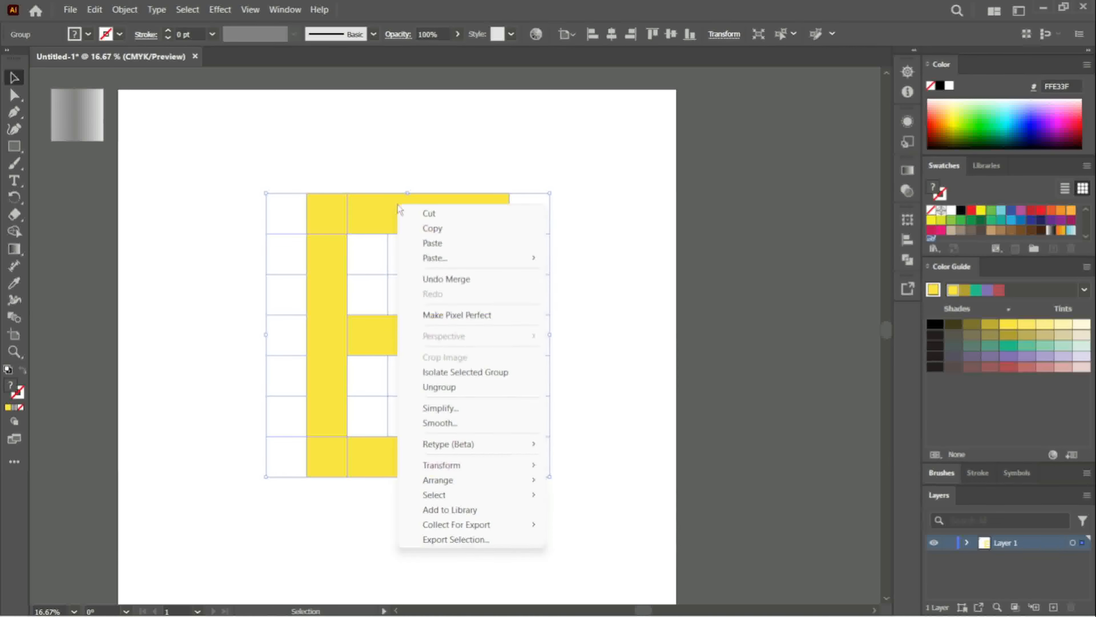
{"action": "left_click", "coordinate": [431, 386]}
{"action": "left_click", "coordinate": [622, 271]}
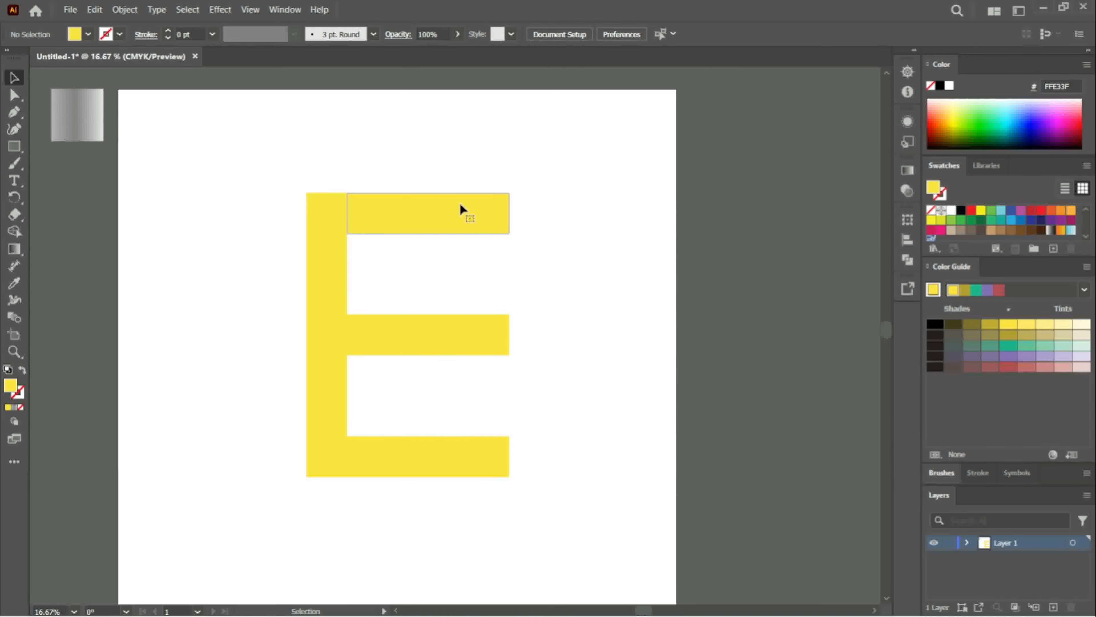
- Move all yellow E pieces together onto the artboard's left edge and delete the leftover unfilled grid cells
{"action": "left_click", "coordinate": [358, 213]}
{"action": "left_click", "coordinate": [325, 218], "text": "shift"}
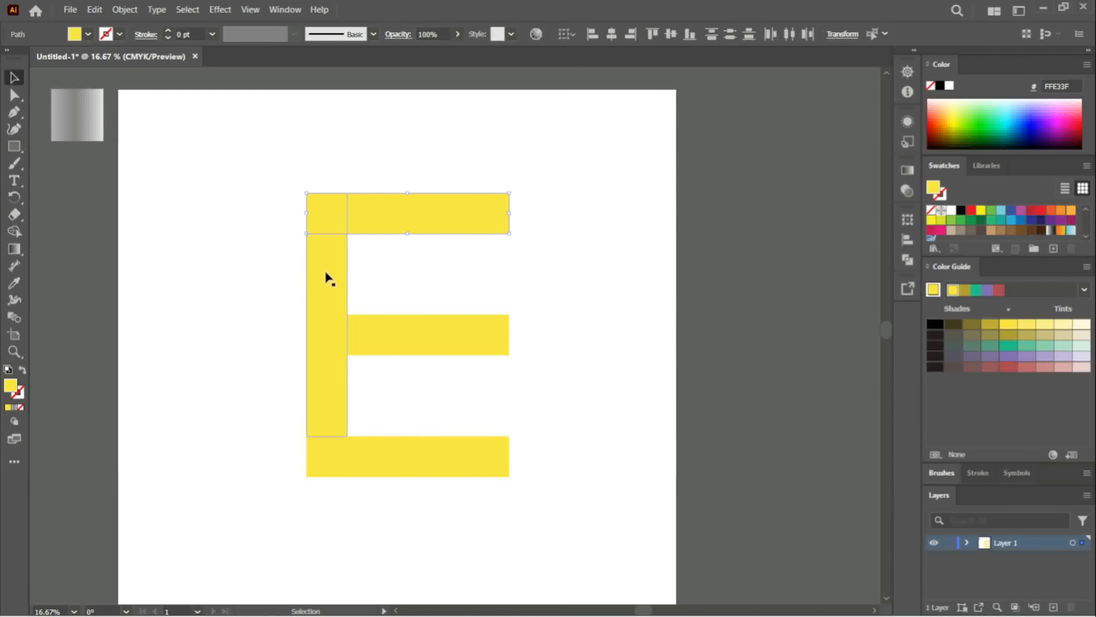
{"action": "left_click", "coordinate": [324, 301], "text": "shift"}
{"action": "left_click", "coordinate": [324, 449], "text": "shift"}
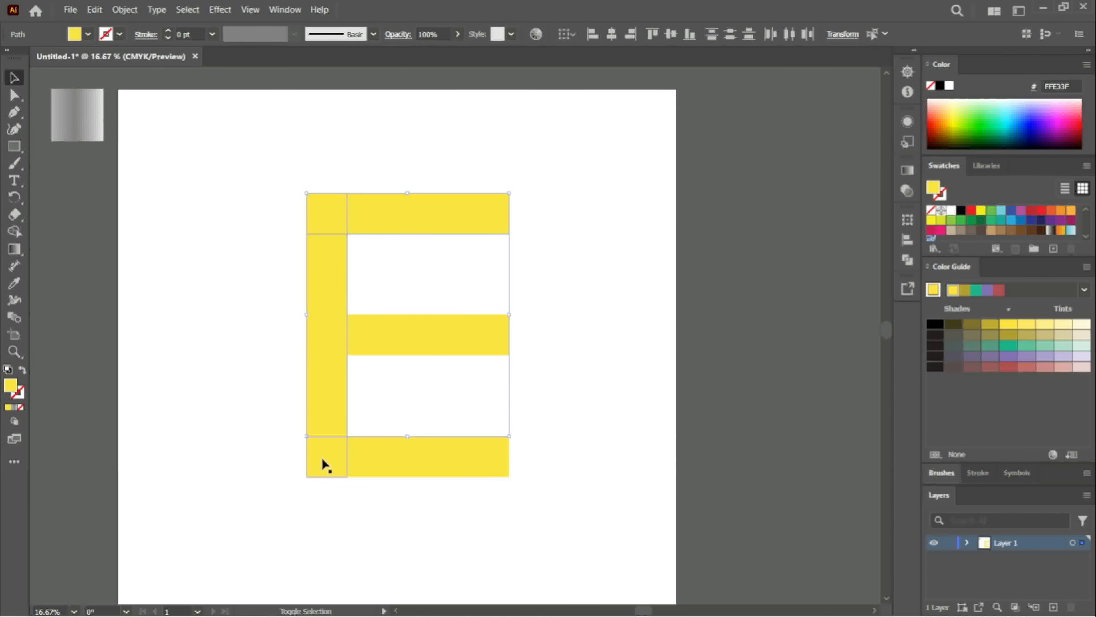
{"action": "left_click", "coordinate": [385, 459], "text": "shift"}
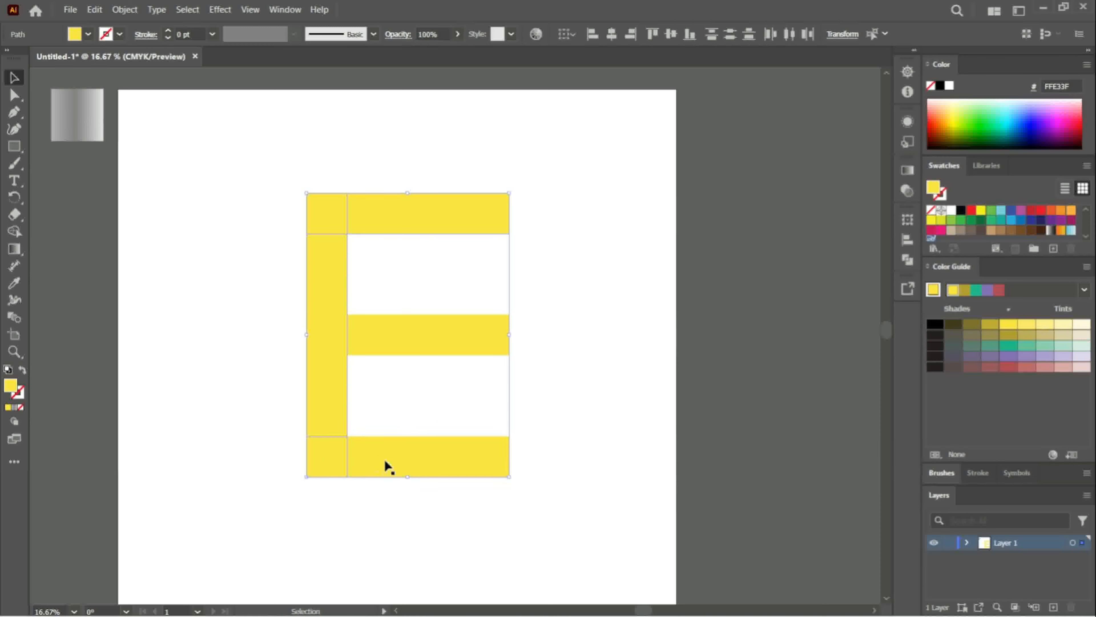
{"action": "left_click", "coordinate": [431, 336], "text": "shift"}
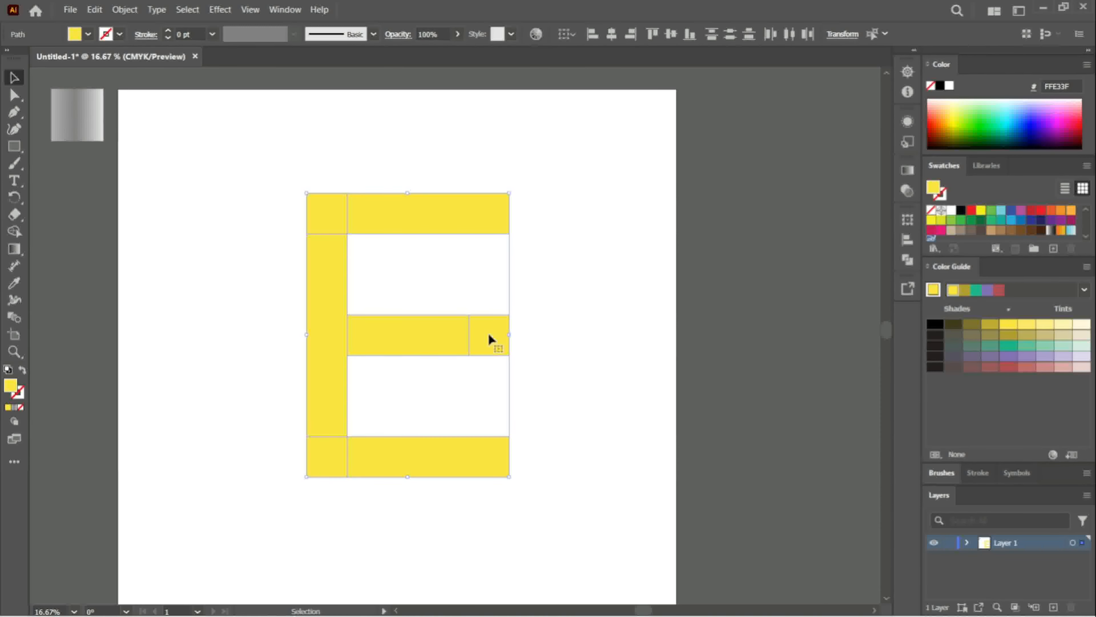
{"action": "left_click_drag", "start_coordinate": [488, 333], "coordinate": [131, 300]}
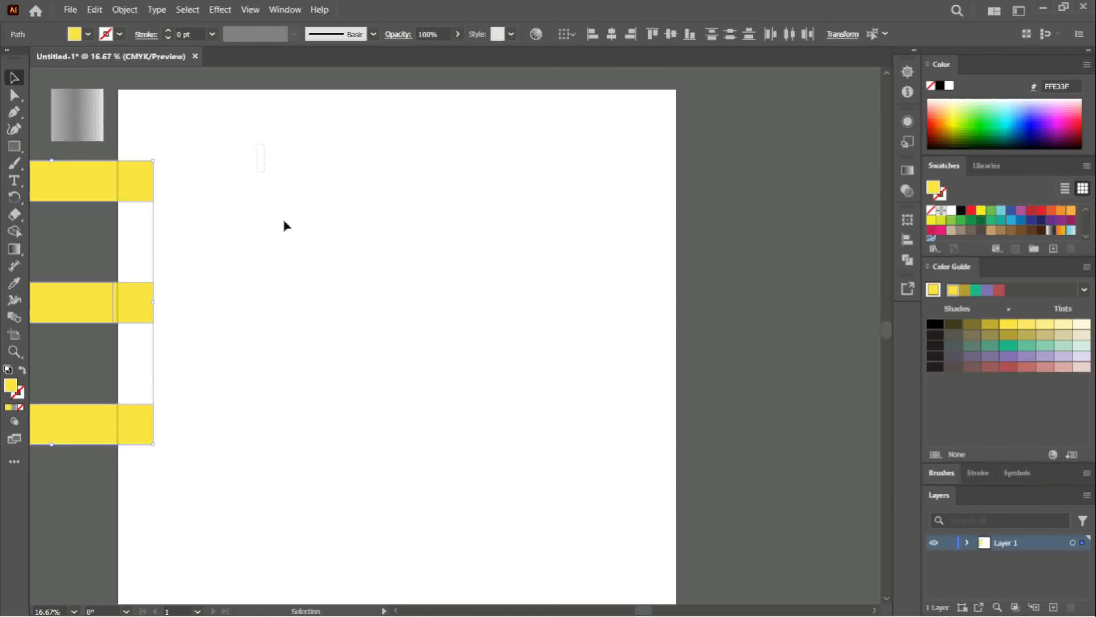
{"action": "left_click_drag", "start_coordinate": [391, 355], "coordinate": [531, 497]}
{"action": "key", "text": "Delete"}
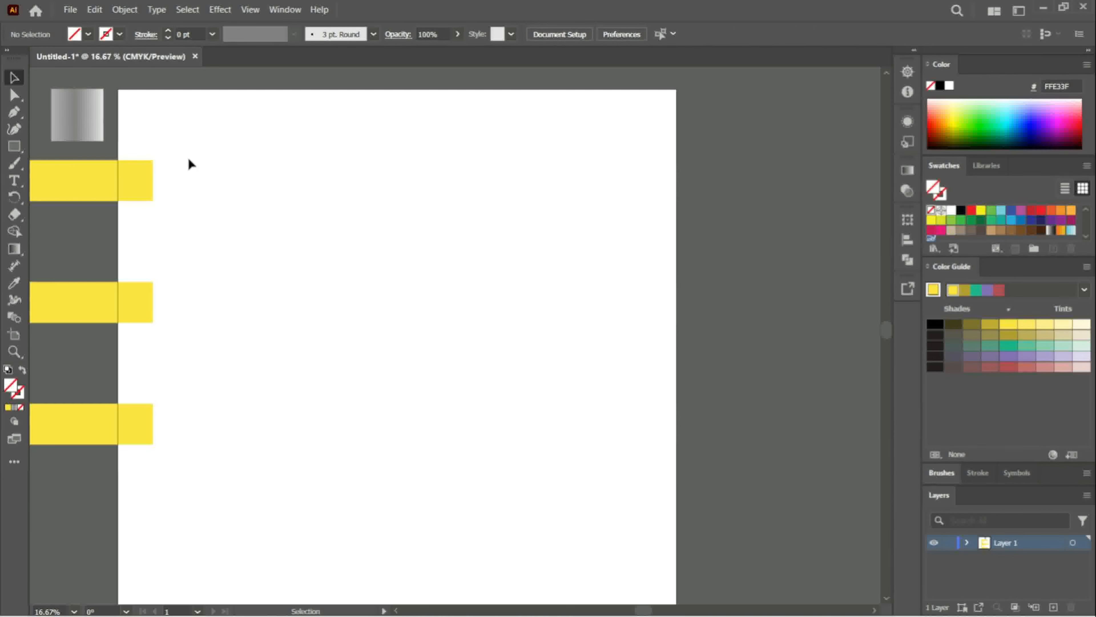
- Move the complete yellow E, with all its pieces selected, back to the middle of the artboard
{"action": "left_click_drag", "start_coordinate": [191, 164], "coordinate": [8, 545]}
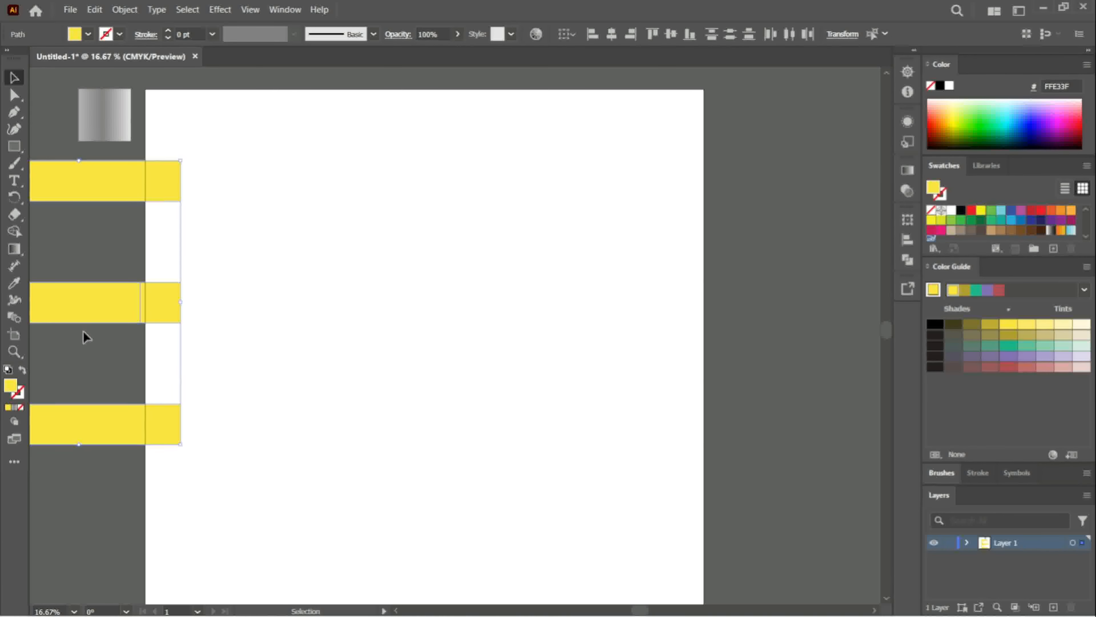
{"action": "key", "text": "ctrl+="}
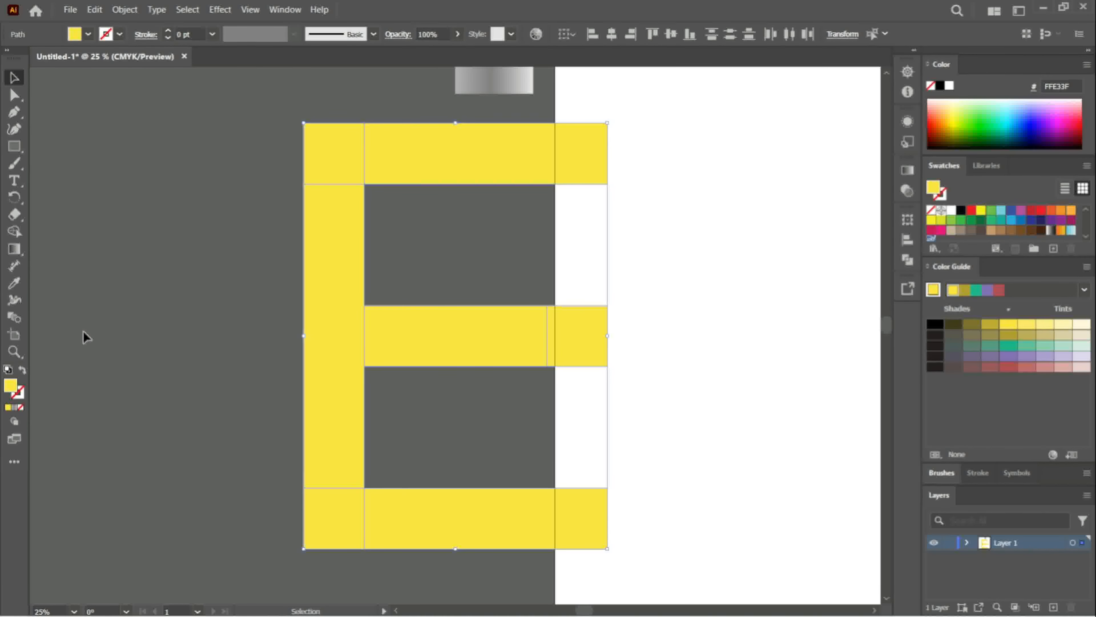
{"action": "left_click_drag", "start_coordinate": [322, 309], "coordinate": [647, 338]}
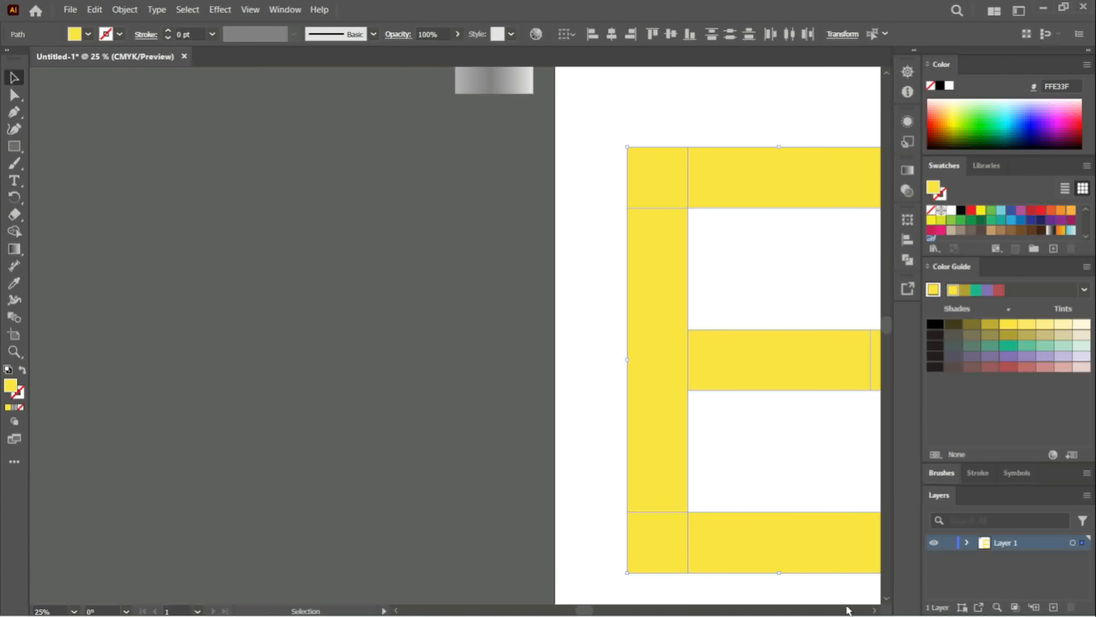
{"action": "scroll", "coordinate": [873, 610], "scroll_direction": "left", "scroll_amount": 5}
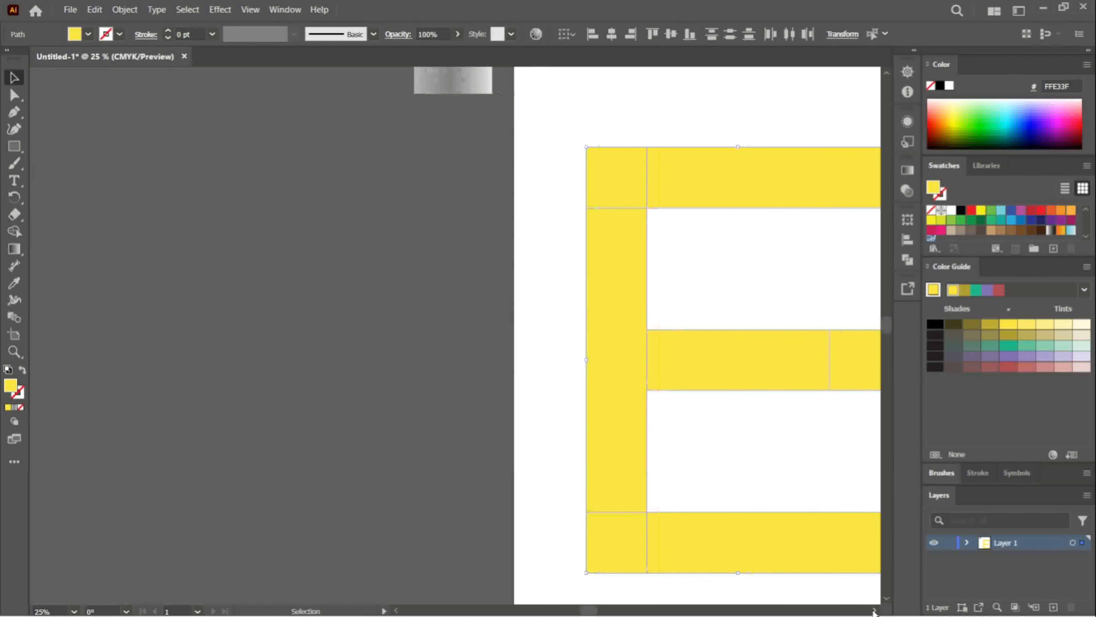
{"action": "scroll", "coordinate": [873, 611], "scroll_direction": "right", "scroll_amount": 4}
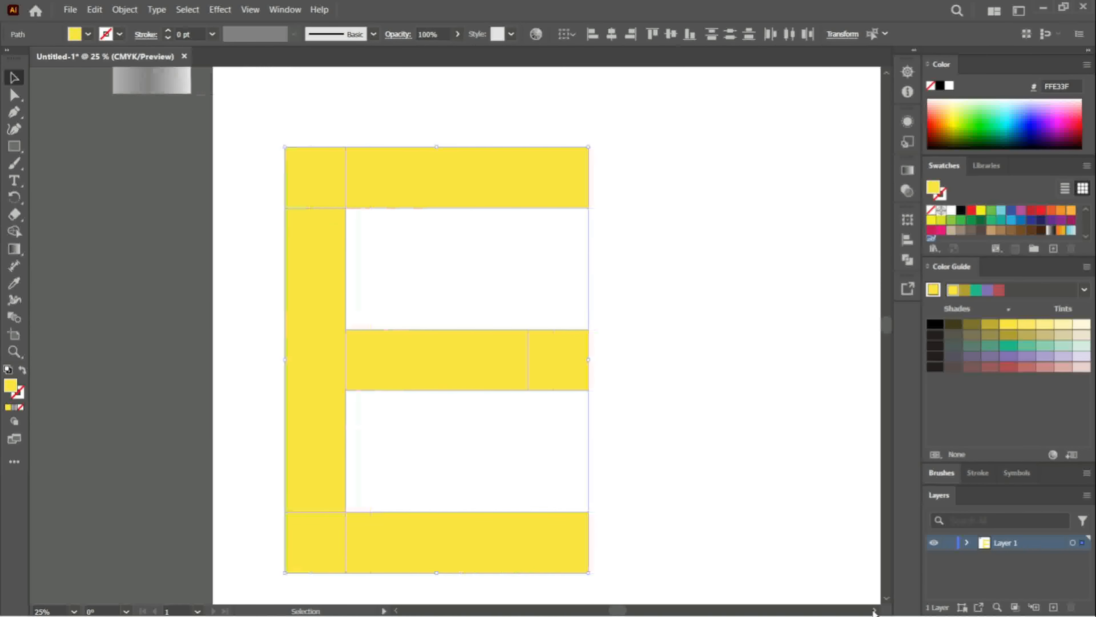
{"action": "key", "text": "a"}
{"action": "key", "text": "ctrl+minus"}
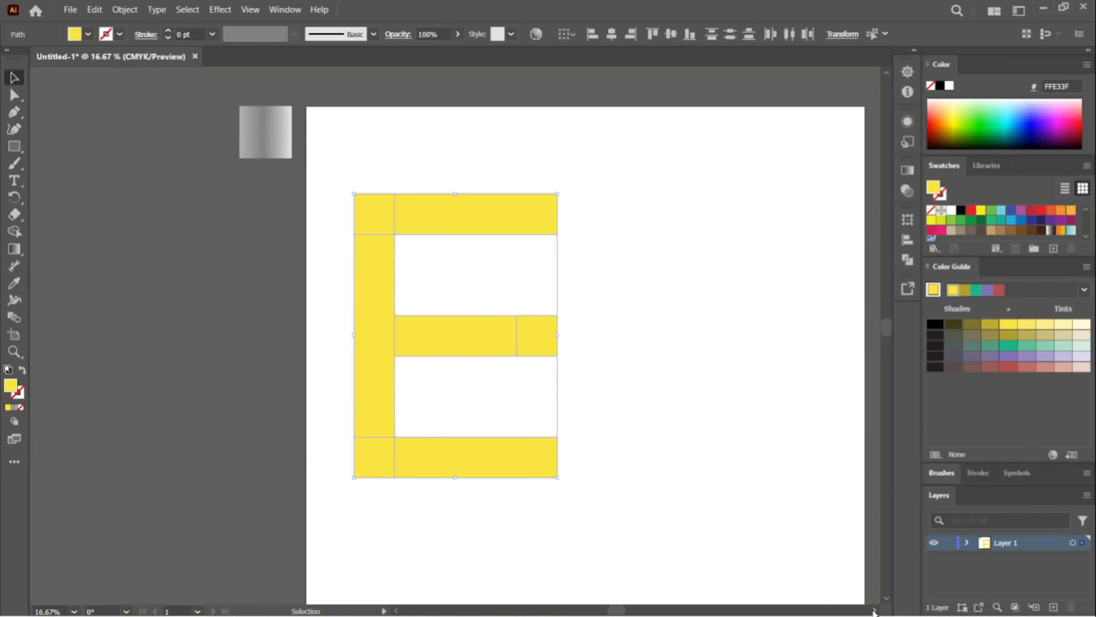
{"action": "left_click_drag", "start_coordinate": [470, 342], "coordinate": [614, 379]}
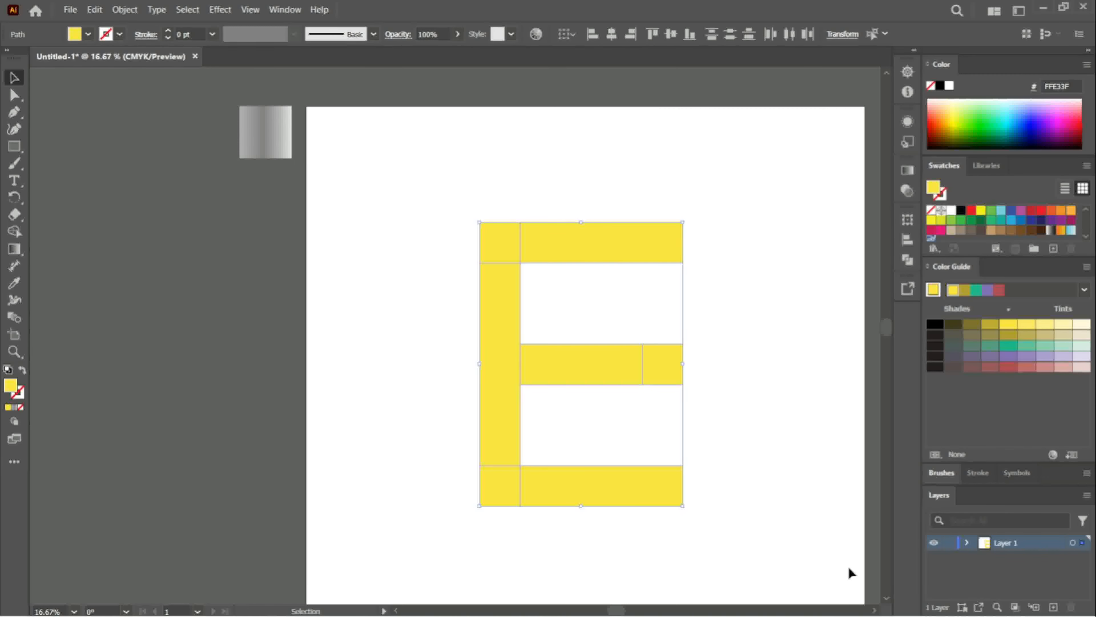
{"action": "left_click", "coordinate": [873, 609]}
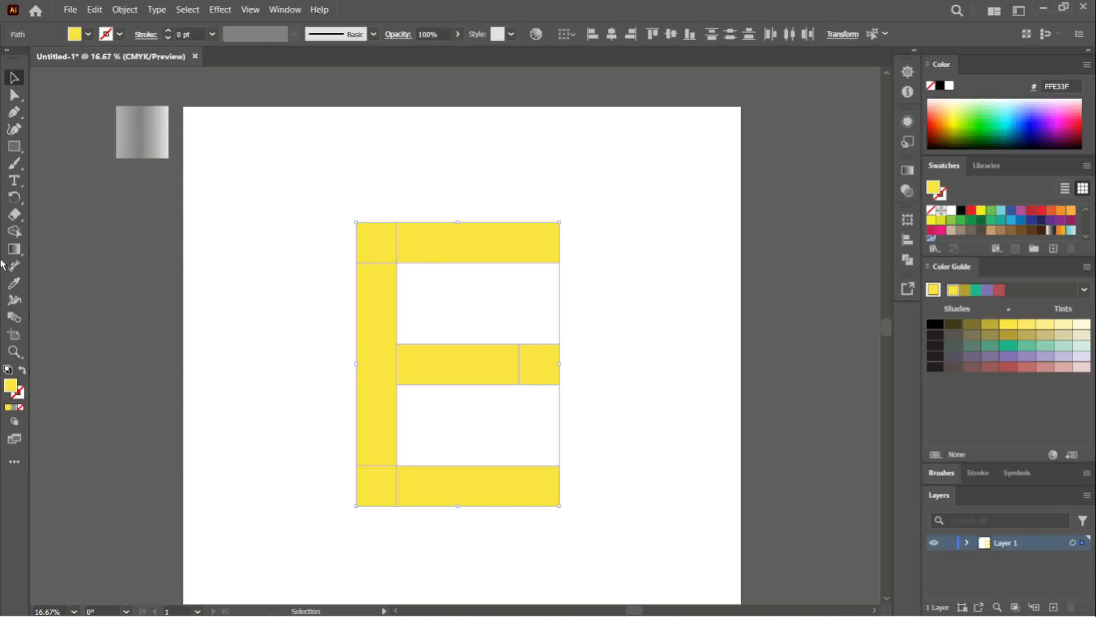
- Apply the grey metallic gradient from the sample square to all the E pieces with the Eyedropper and deselect them
{"action": "left_click", "coordinate": [15, 285]}
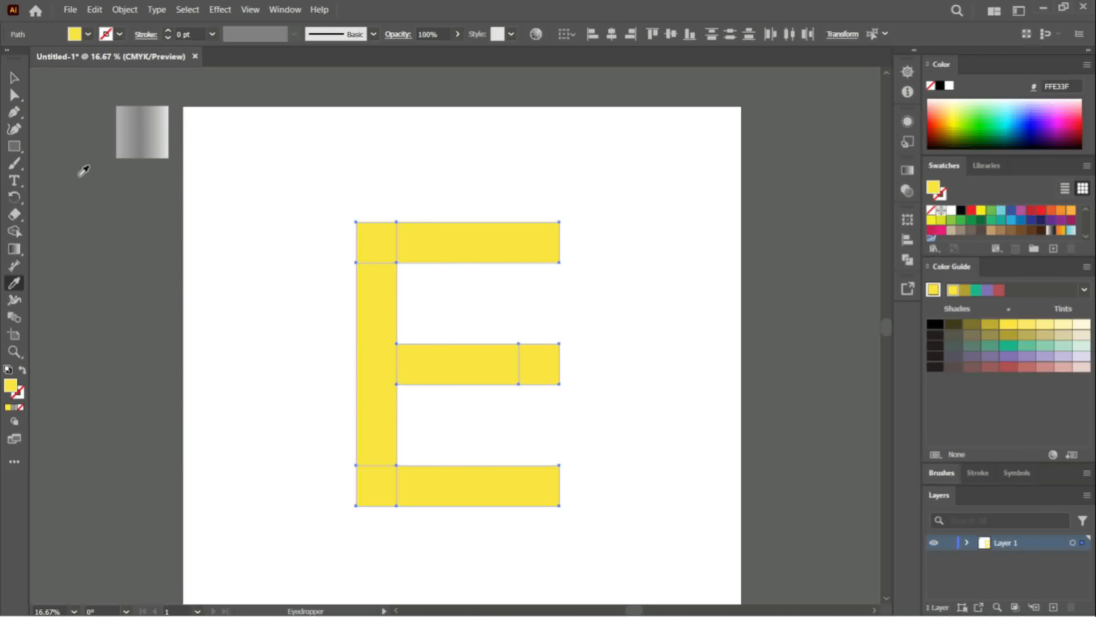
{"action": "left_click", "coordinate": [133, 134]}
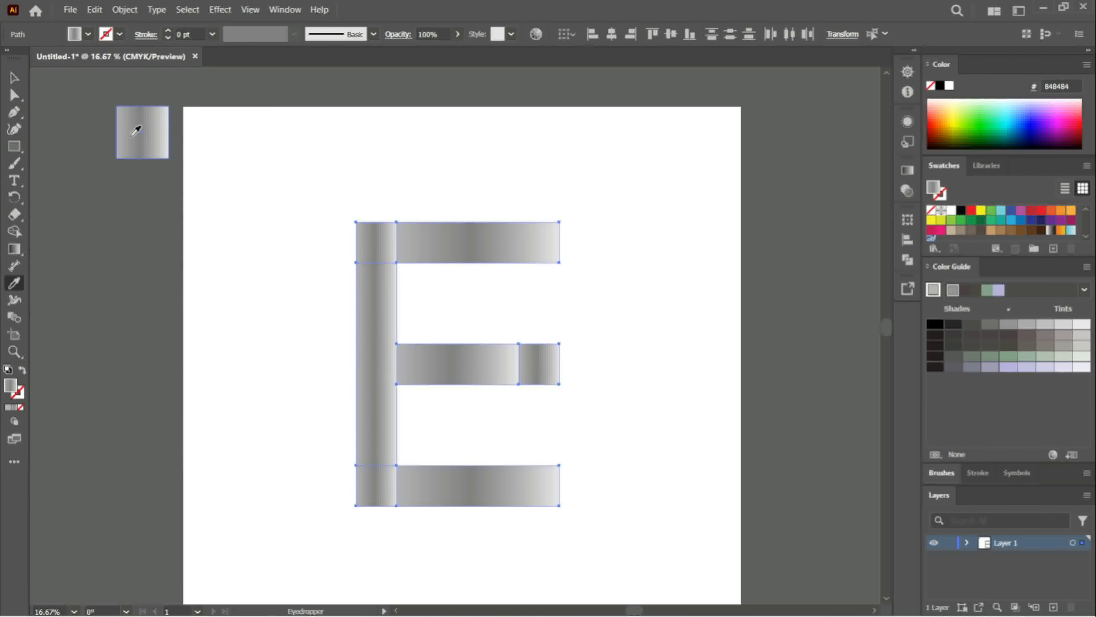
{"action": "left_click", "coordinate": [13, 77]}
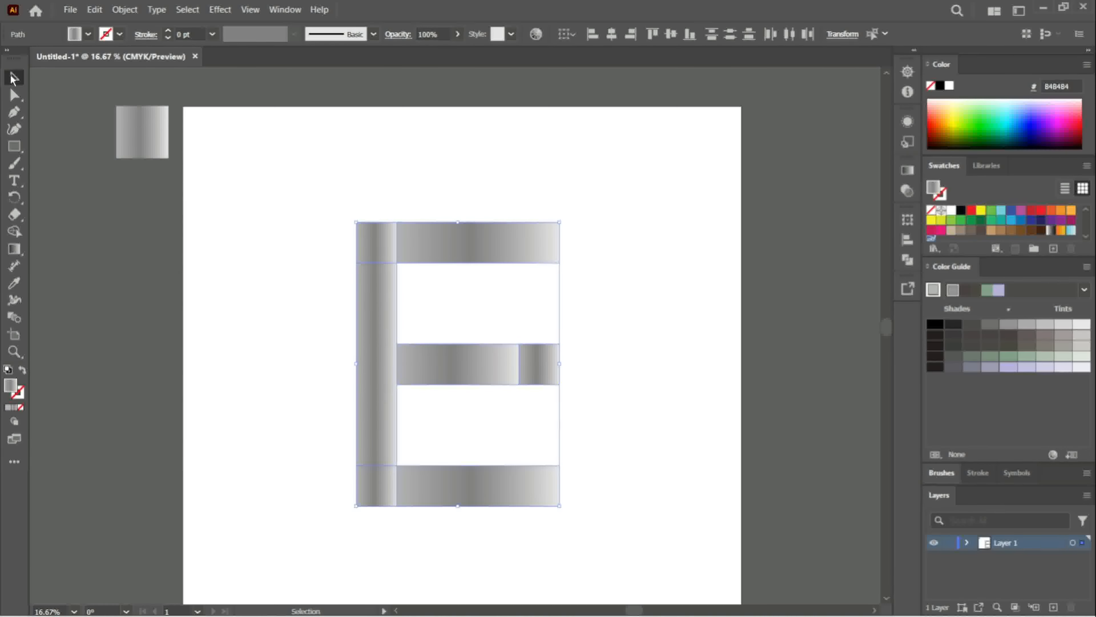
{"action": "left_click", "coordinate": [174, 272]}
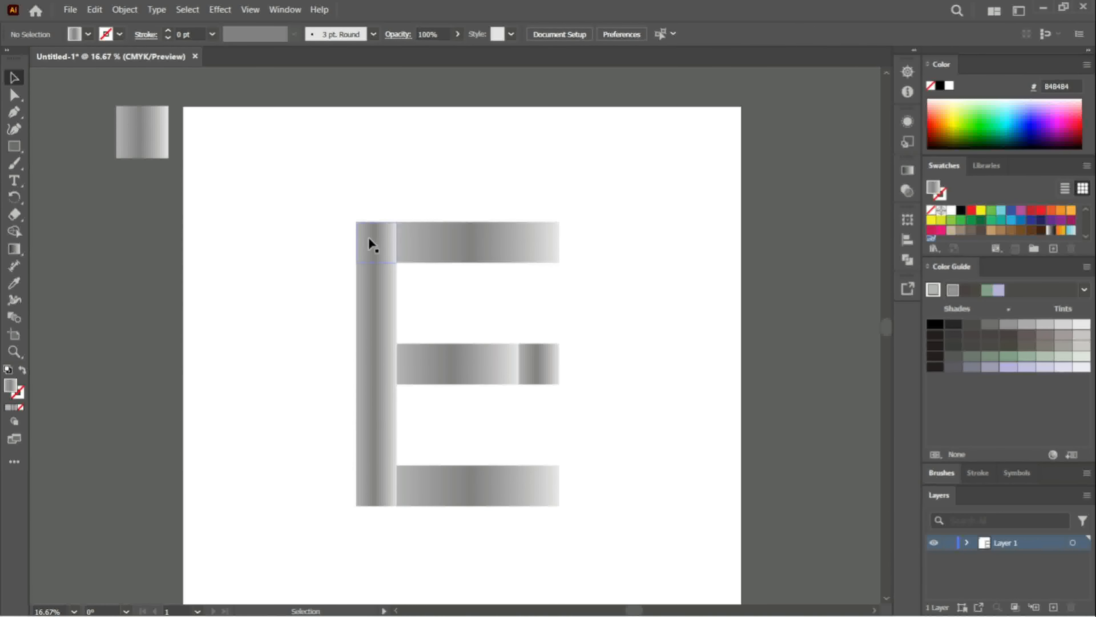
- Offset the E's two stem corner squares diagonally outward and raise the middle arm's end square one cell above the arm
{"action": "left_click_drag", "start_coordinate": [370, 238], "coordinate": [363, 229]}
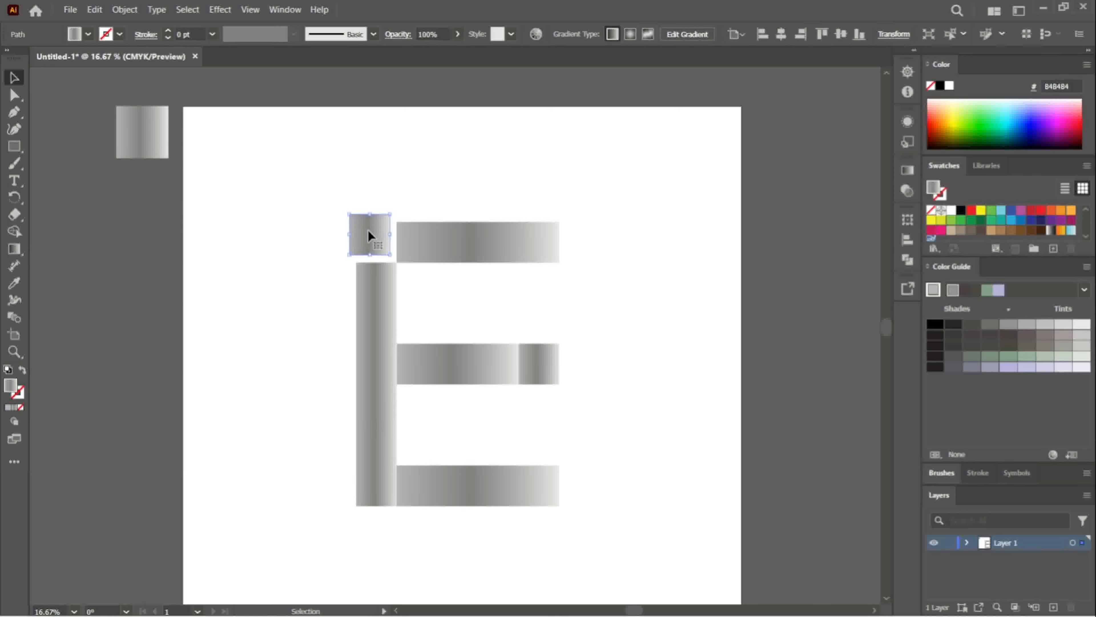
{"action": "left_click_drag", "start_coordinate": [367, 225], "coordinate": [359, 223]}
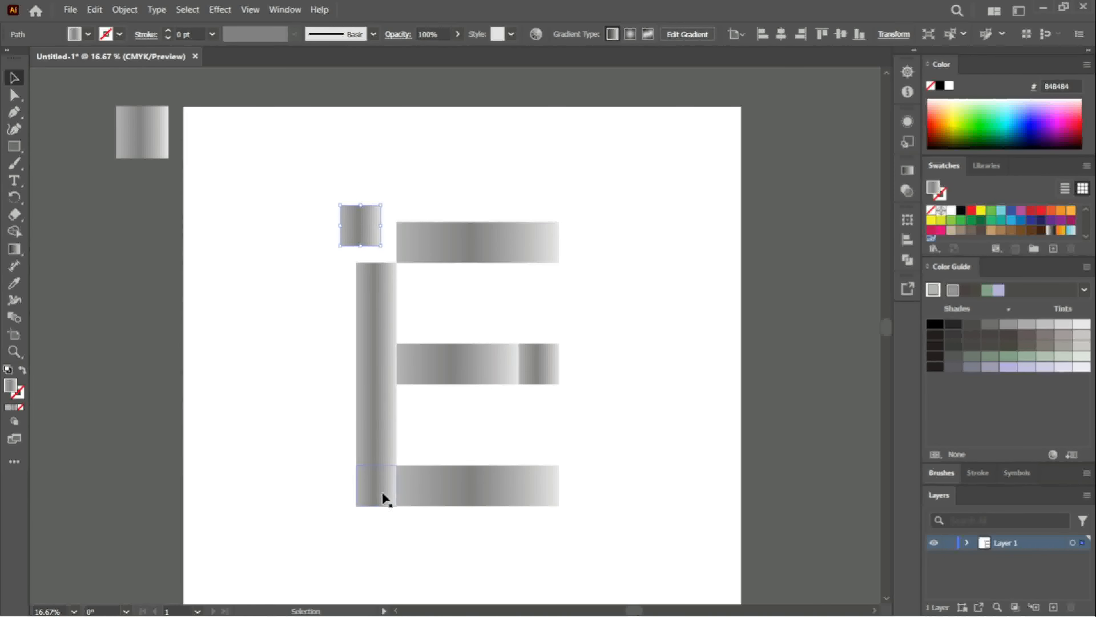
{"action": "mouse_move", "coordinate": [376, 485]}
{"action": "left_mouse_down"}
{"action": "mouse_move", "coordinate": [360, 513]}
{"action": "mouse_move", "coordinate": [362, 499]}
{"action": "left_mouse_up"}
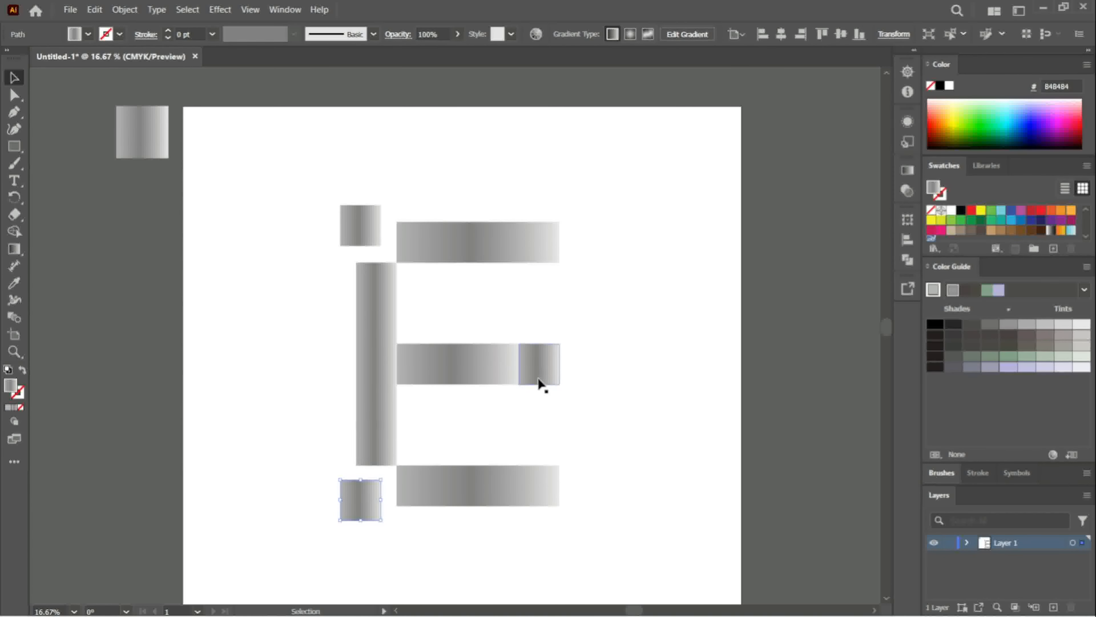
{"action": "left_click_drag", "start_coordinate": [545, 366], "coordinate": [544, 318]}
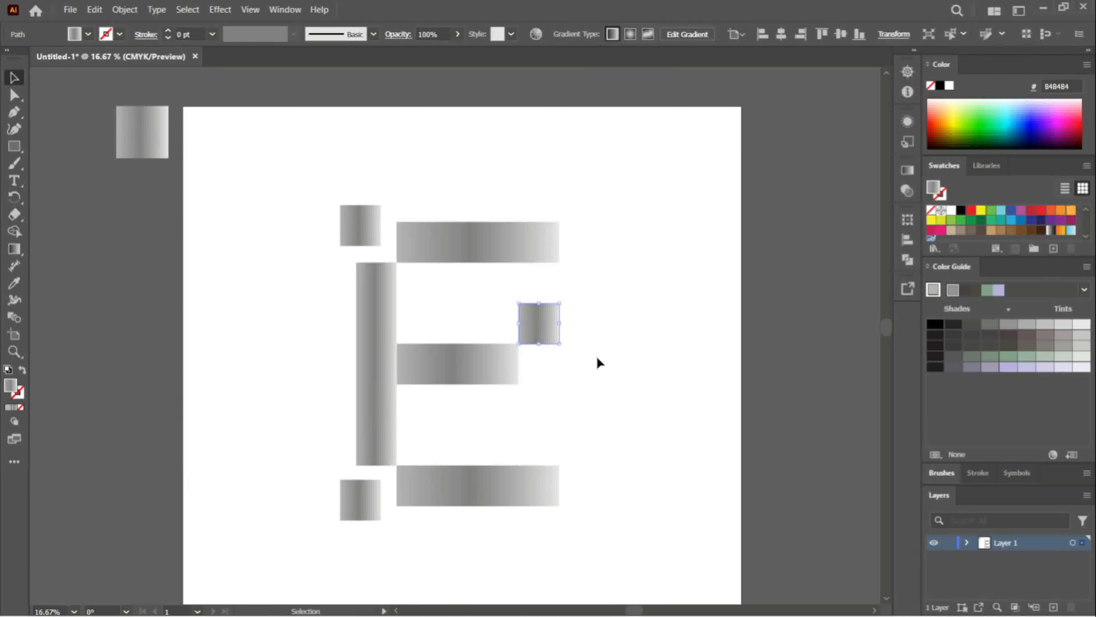
{"action": "left_click", "coordinate": [609, 370]}
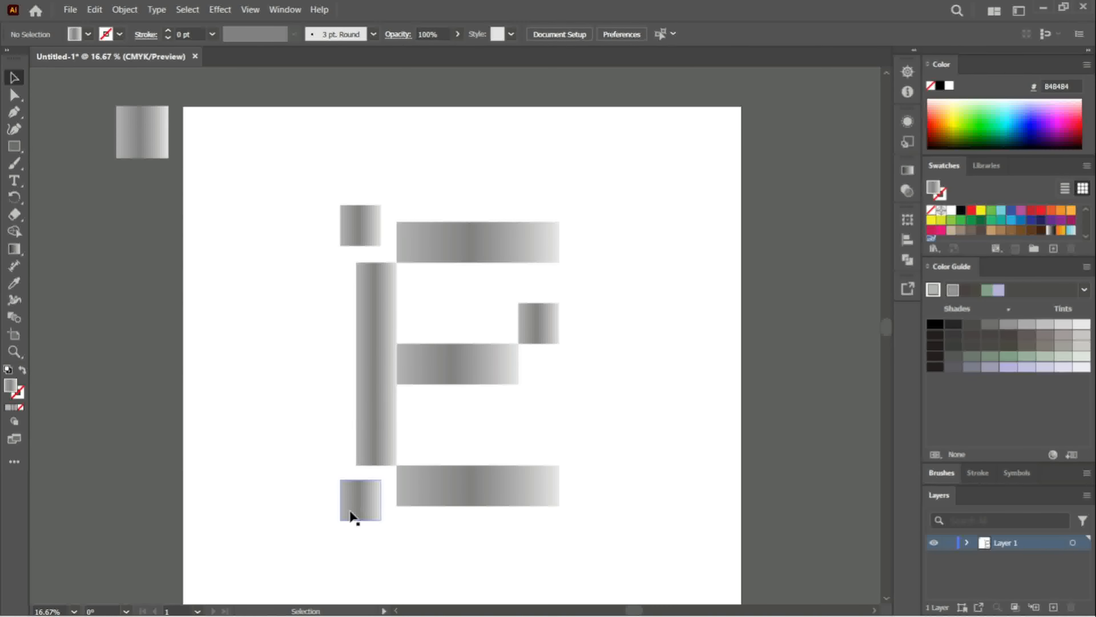
- Align the upper corner square with the stem one cell above its gap, and delete the lower corner square after trying other positions
{"action": "left_click_drag", "start_coordinate": [350, 509], "coordinate": [650, 354]}
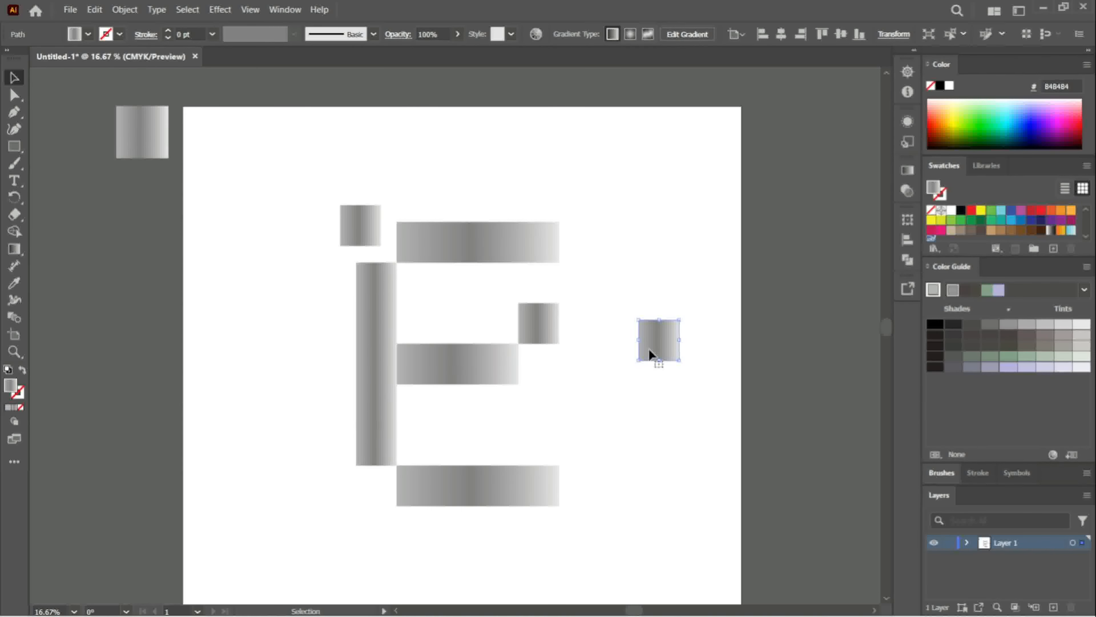
{"action": "left_click_drag", "start_coordinate": [649, 348], "coordinate": [367, 534]}
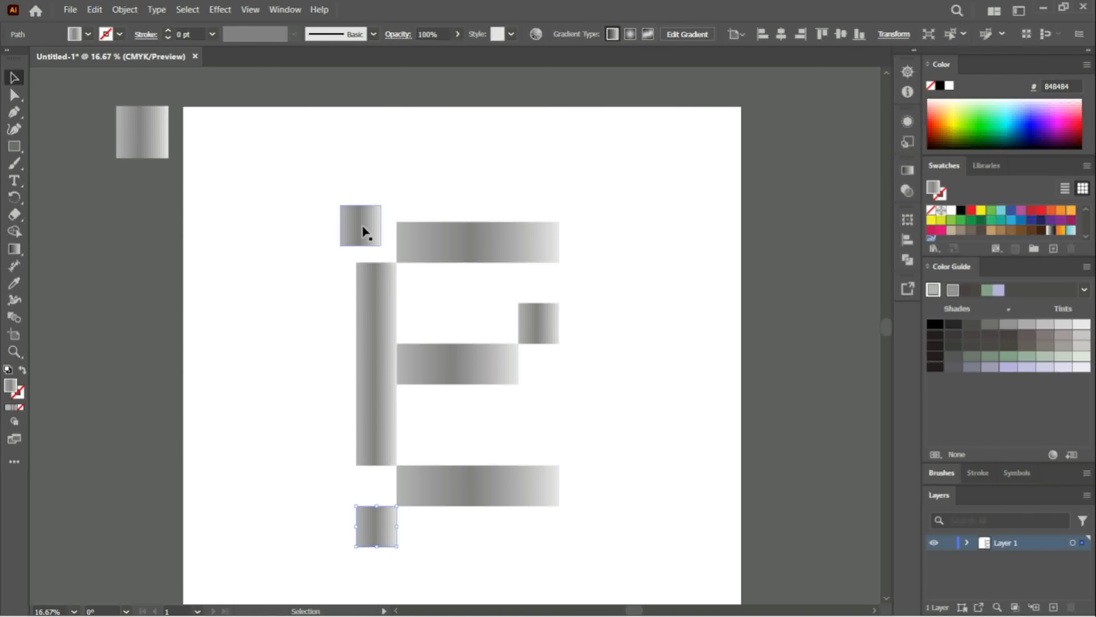
{"action": "left_click_drag", "start_coordinate": [362, 224], "coordinate": [377, 202]}
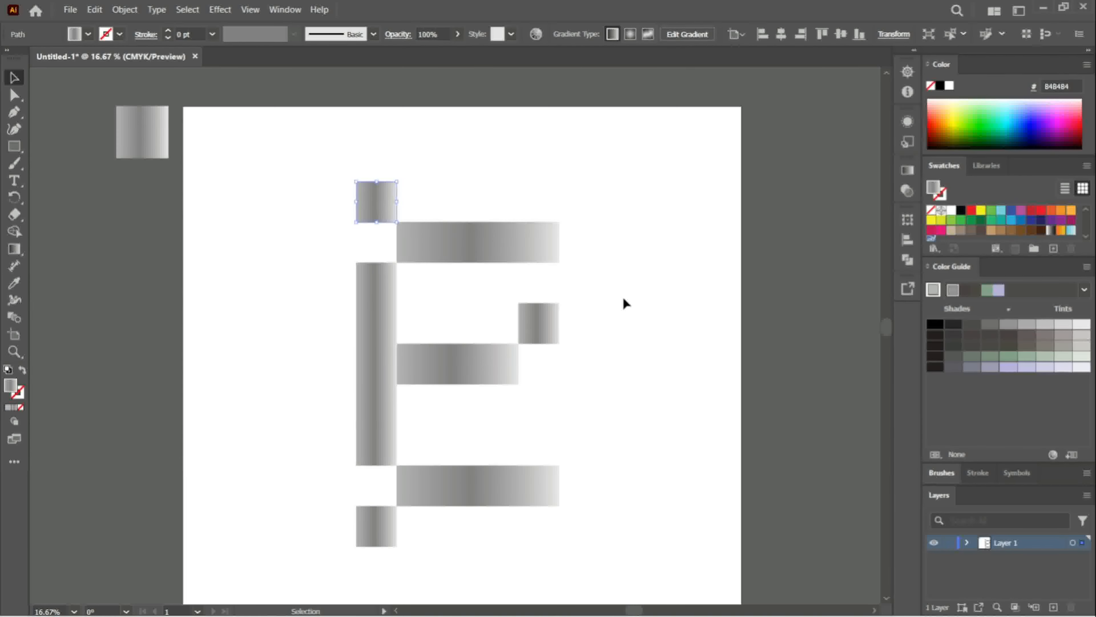
{"action": "left_click", "coordinate": [624, 280]}
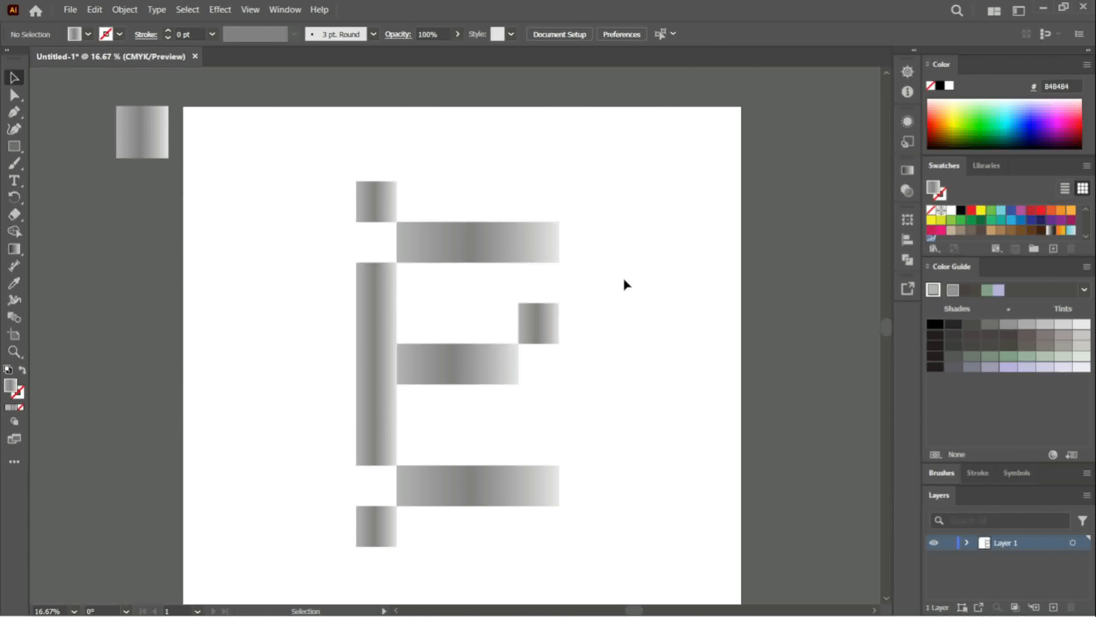
{"action": "left_click", "coordinate": [384, 532]}
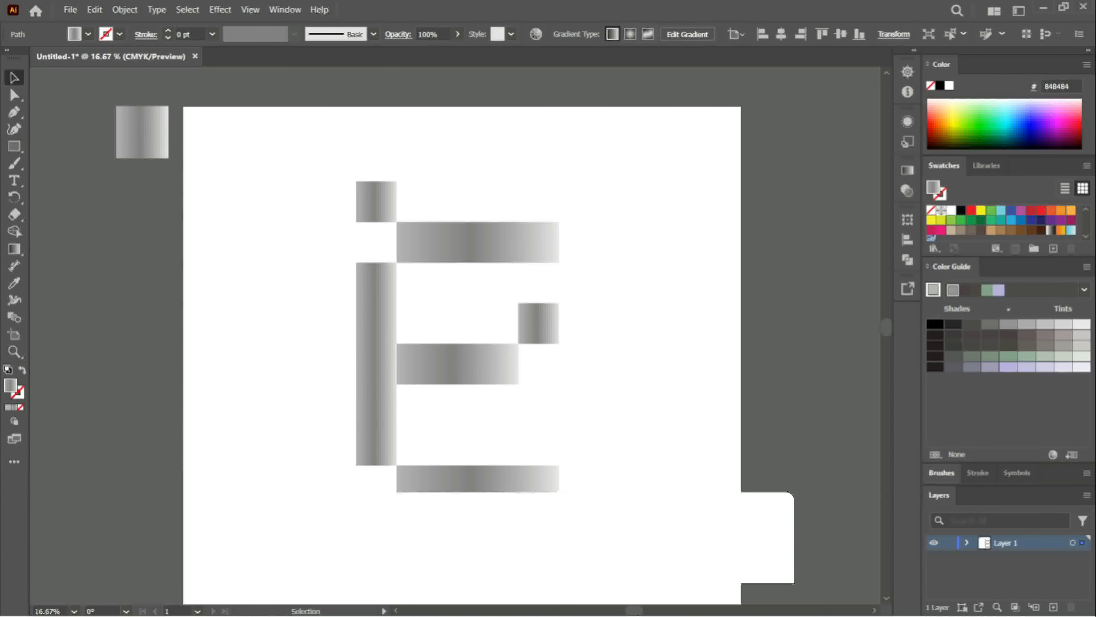
{"action": "left_click", "coordinate": [594, 318]}
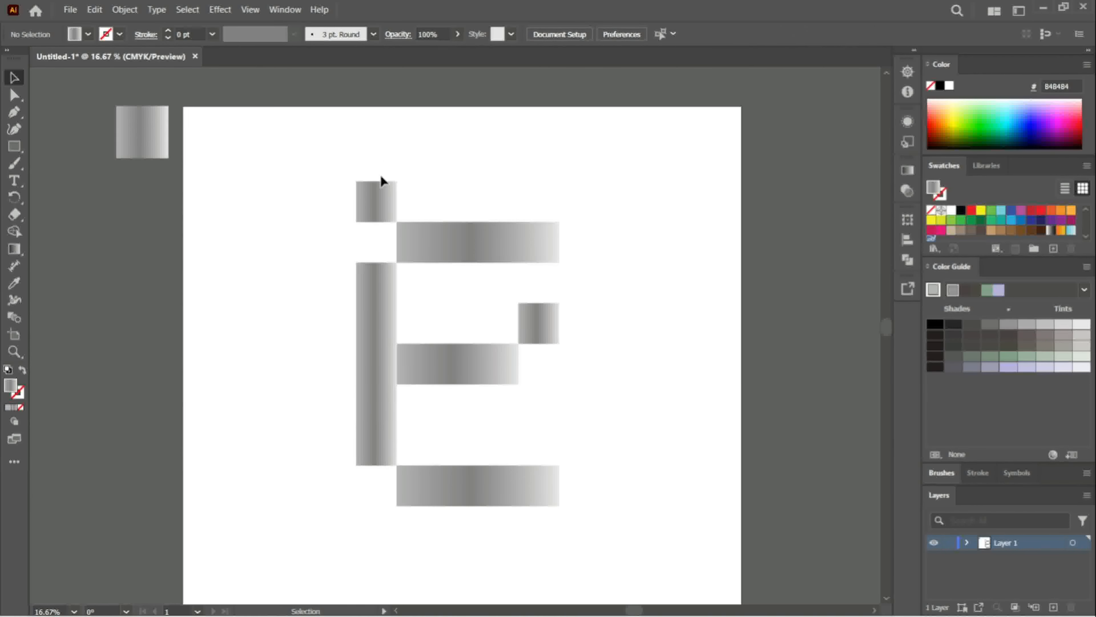
- Group the remaining E pieces, centre the group horizontally and vertically on the artboard, and deselect it
{"action": "left_click_drag", "start_coordinate": [336, 140], "coordinate": [460, 334]}
{"action": "left_click_drag", "start_coordinate": [514, 406], "coordinate": [596, 524]}
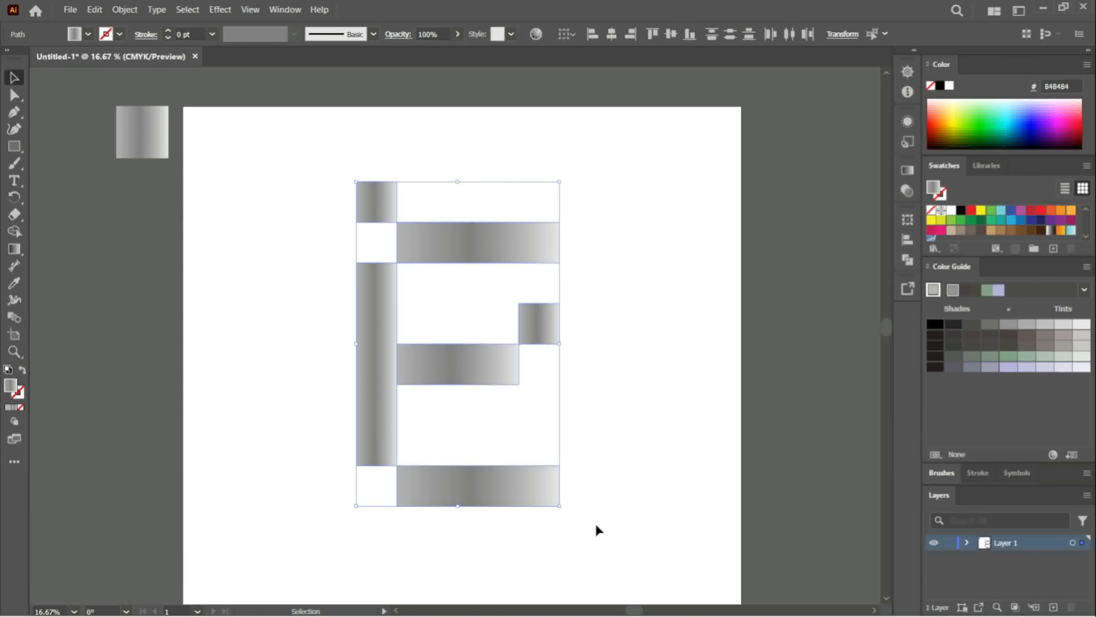
{"action": "key", "text": "ctrl+g"}
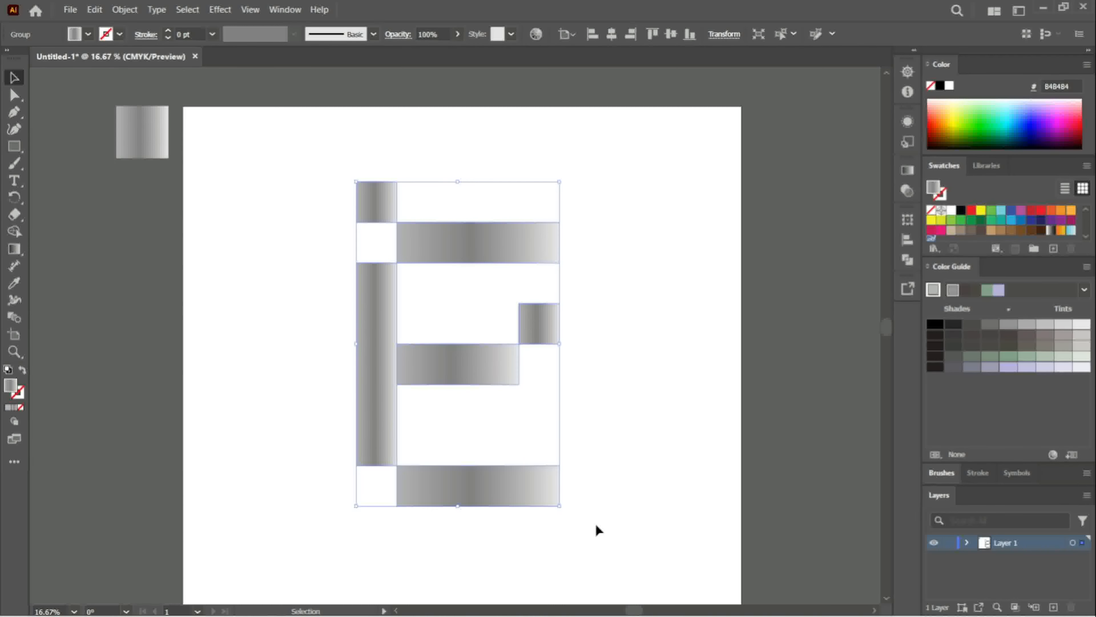
{"action": "left_click", "coordinate": [612, 38]}
{"action": "left_click", "coordinate": [672, 35]}
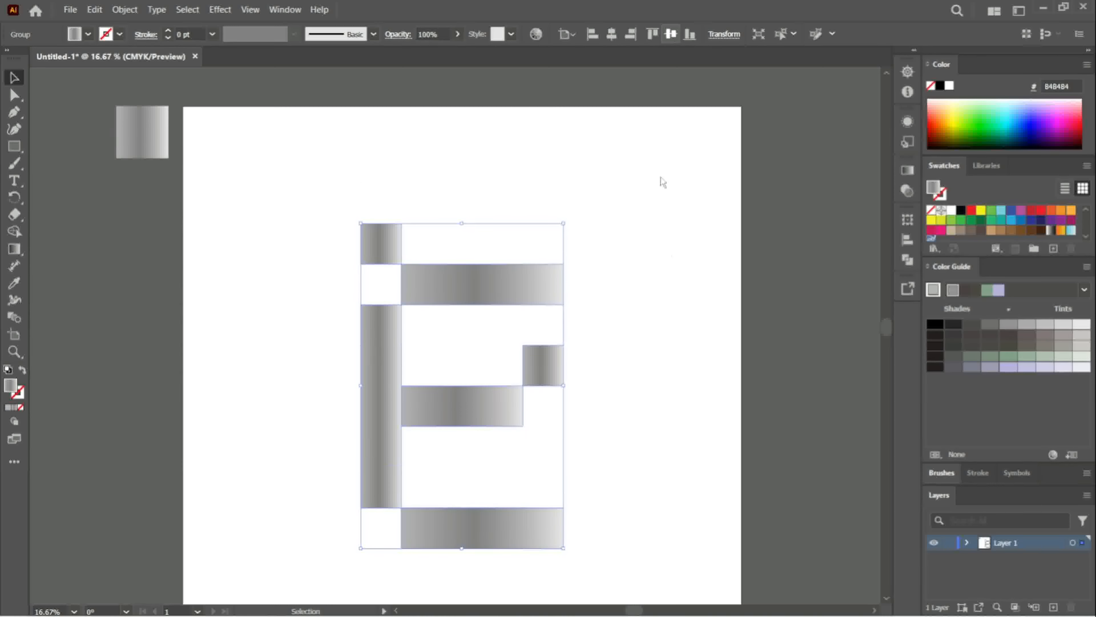
{"action": "left_click", "coordinate": [665, 266]}
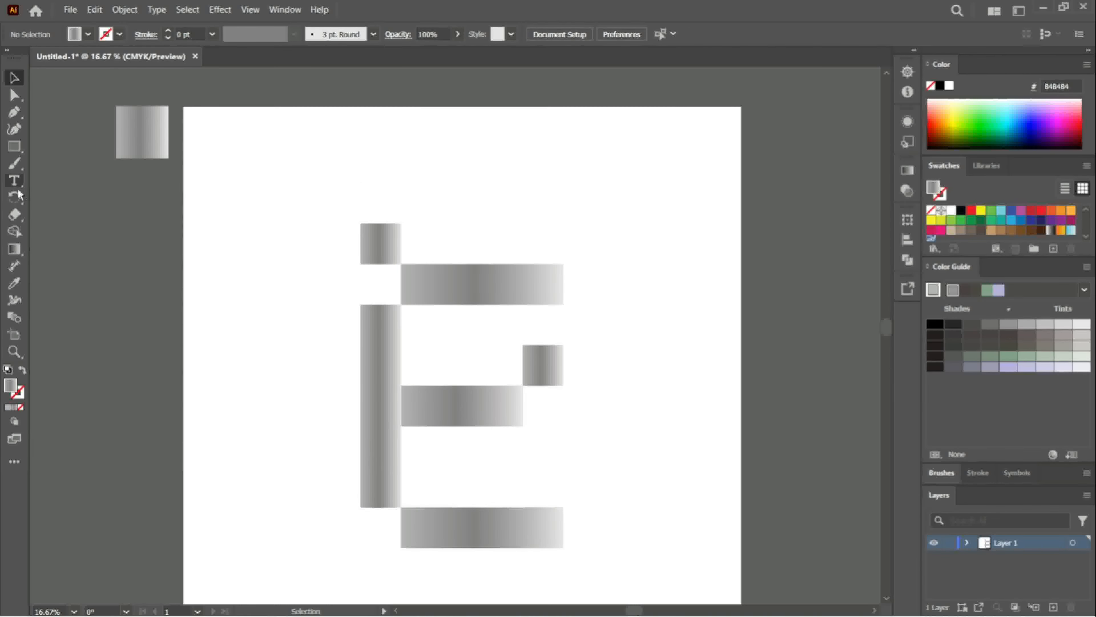
- Create a 3000 by 3000 px rectangle with the Rectangle tool for the background
{"action": "left_click", "coordinate": [12, 150]}
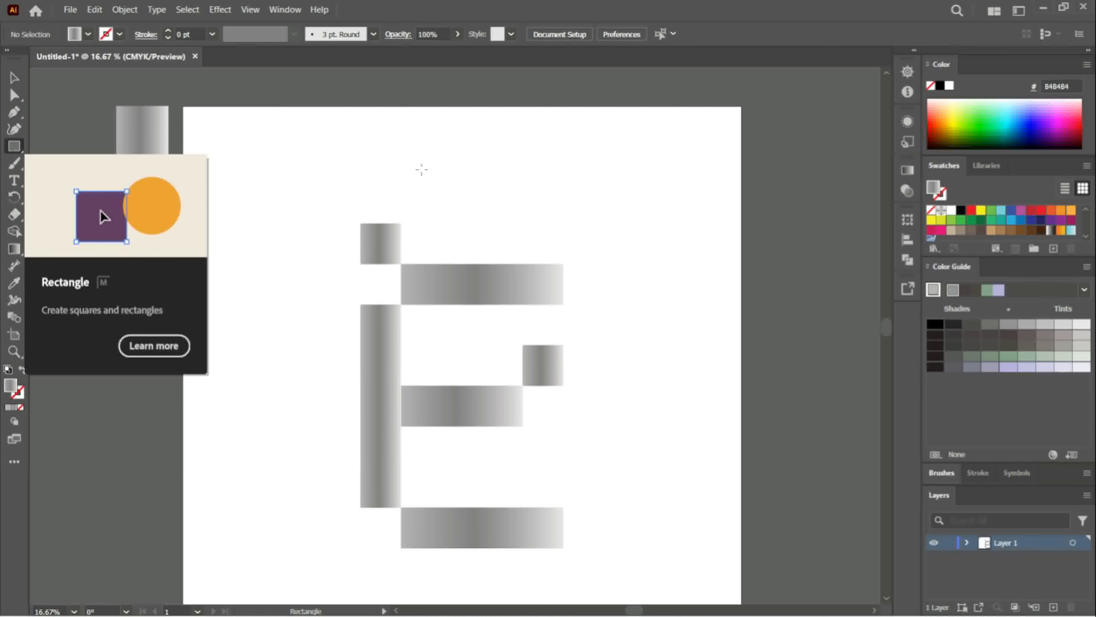
{"action": "left_click", "coordinate": [545, 192]}
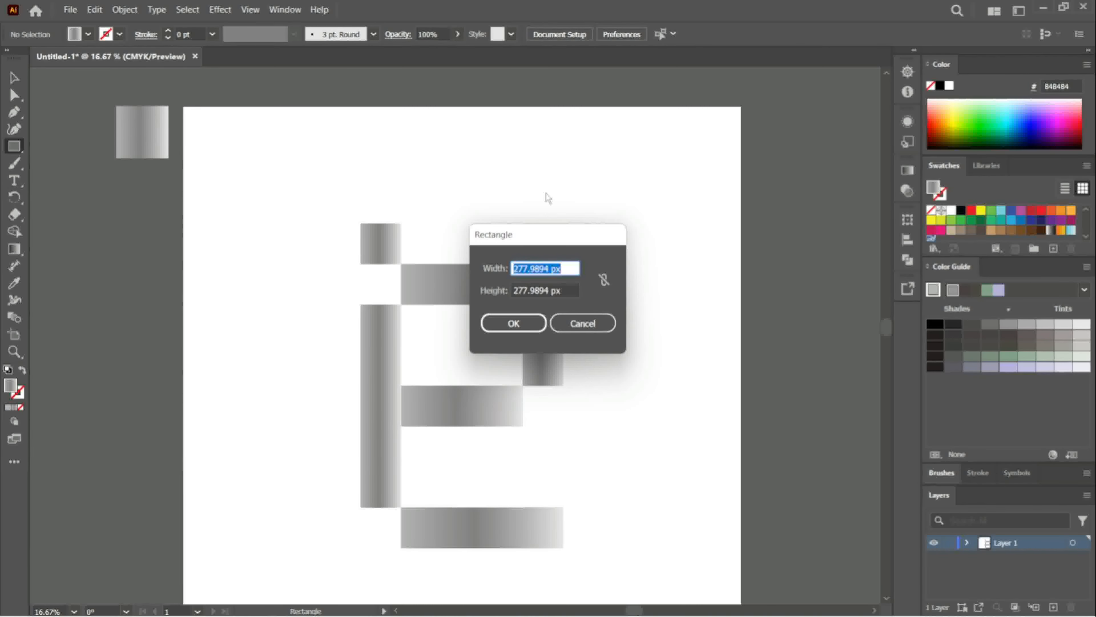
{"action": "type", "text": "3000"}
{"action": "key", "text": "Tab"}
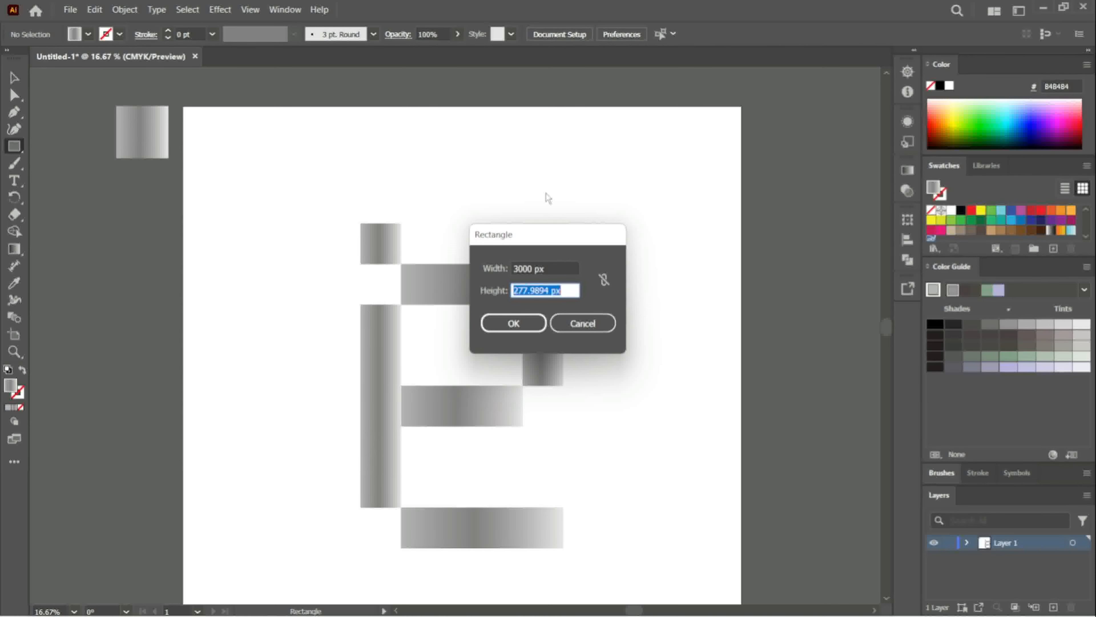
{"action": "type", "text": "3000"}
{"action": "key", "text": "Return"}
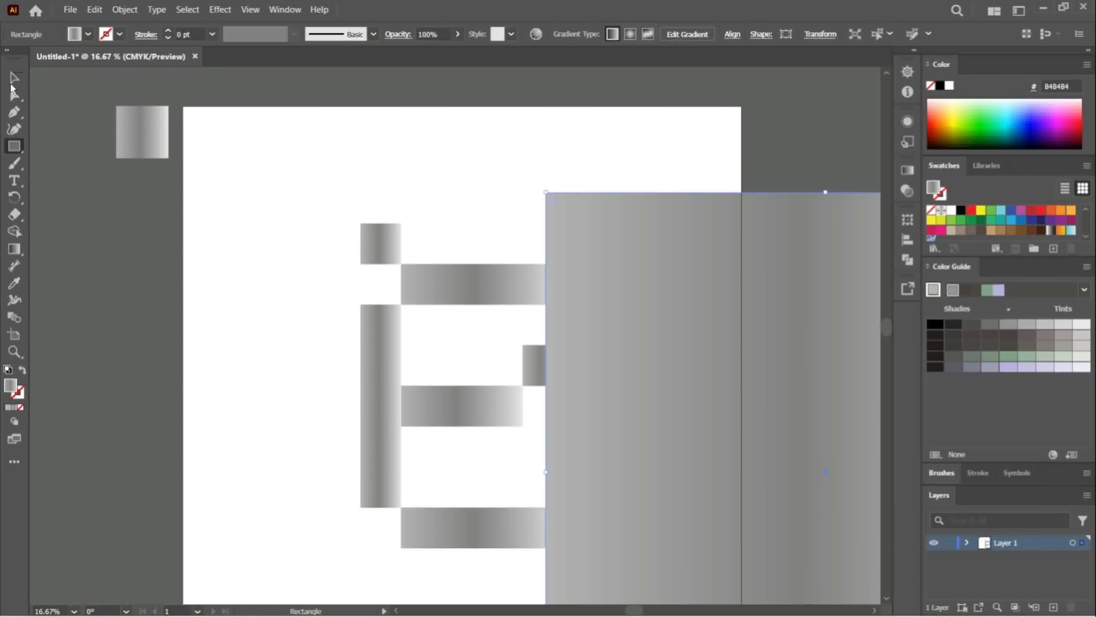
- Centre the large square horizontally and vertically on the artboard
{"action": "left_click", "coordinate": [14, 78]}
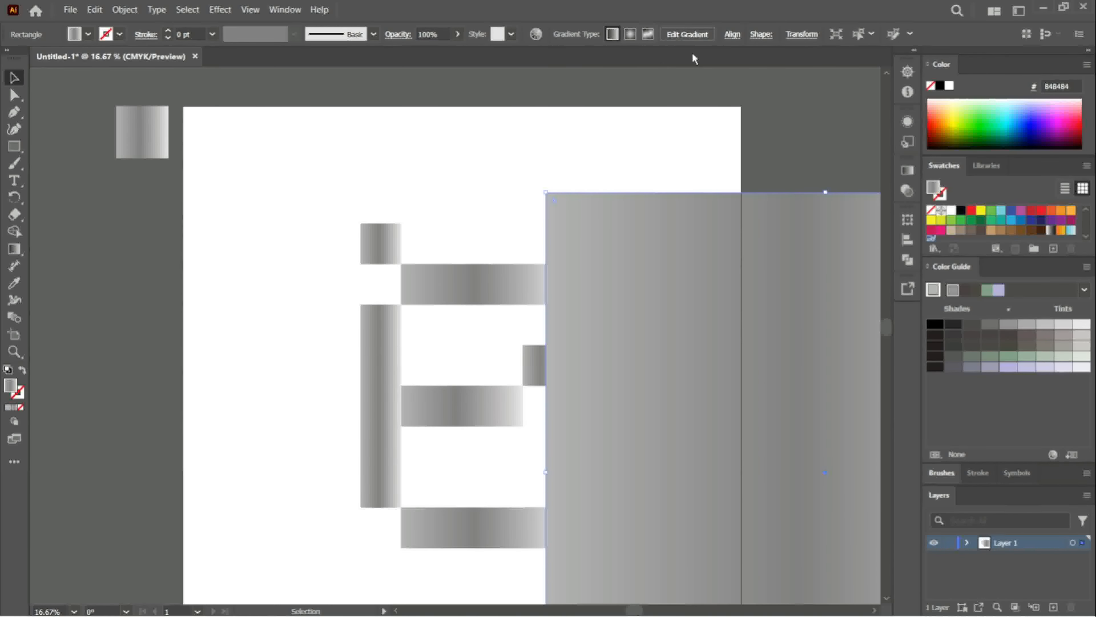
{"action": "left_click", "coordinate": [732, 35]}
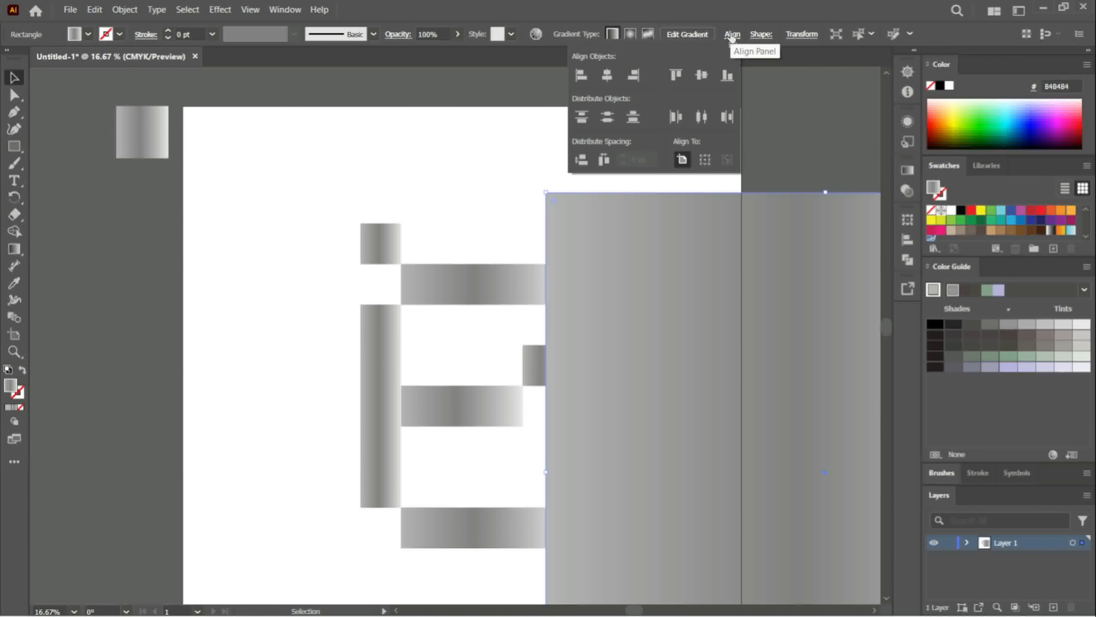
{"action": "left_click", "coordinate": [608, 75]}
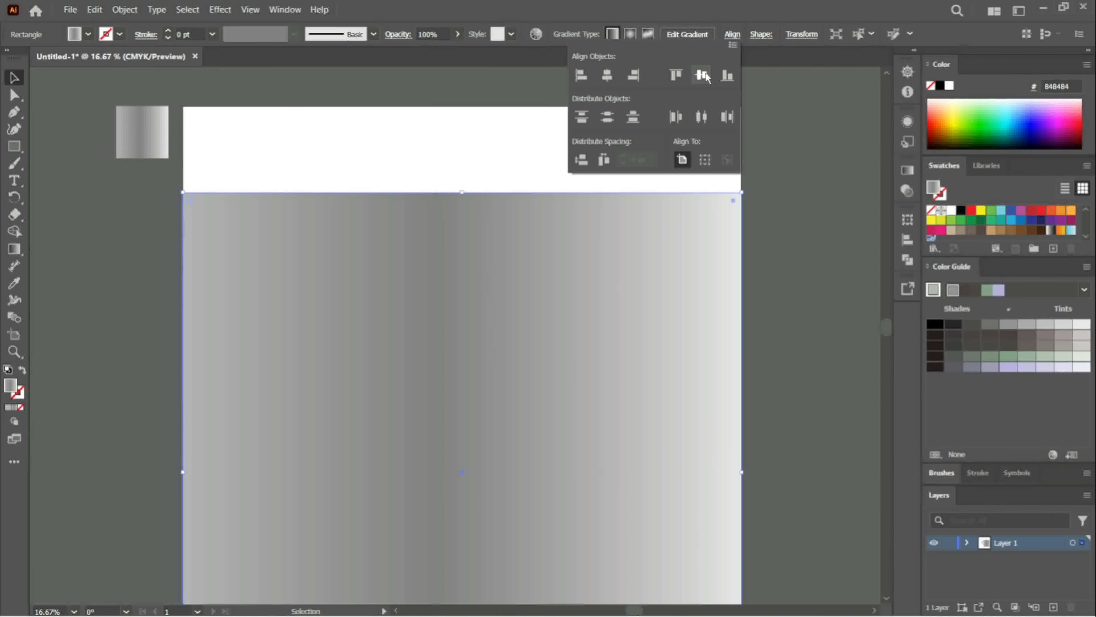
{"action": "left_click", "coordinate": [702, 75]}
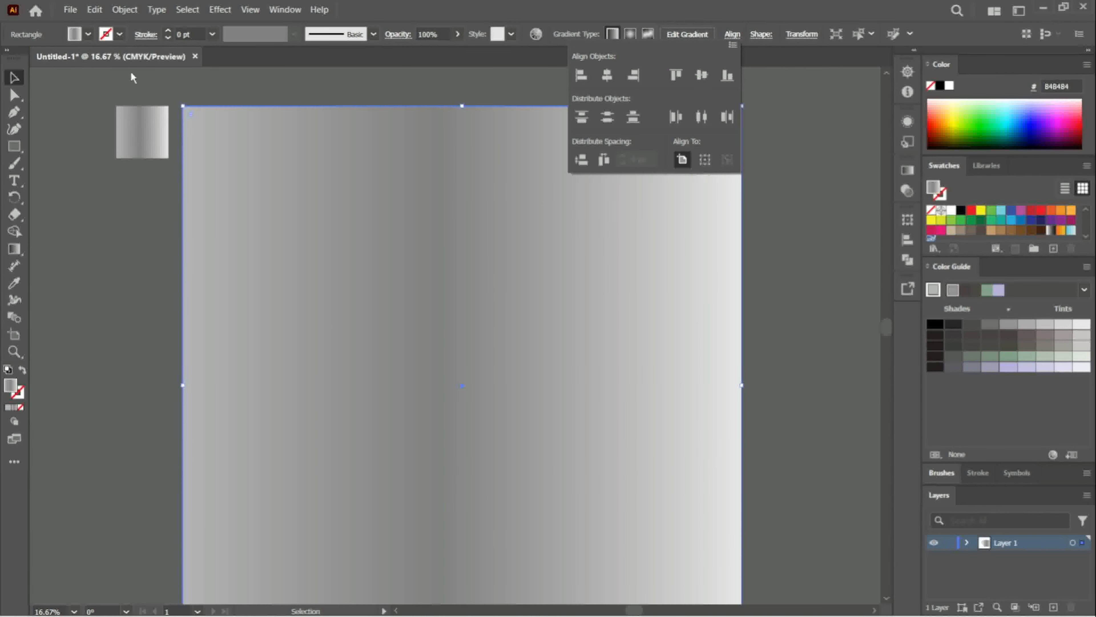
- Fill the large background square with black, send it to the back behind the E, and deselect it
{"action": "left_click", "coordinate": [89, 37]}
{"action": "left_click", "coordinate": [89, 36]}
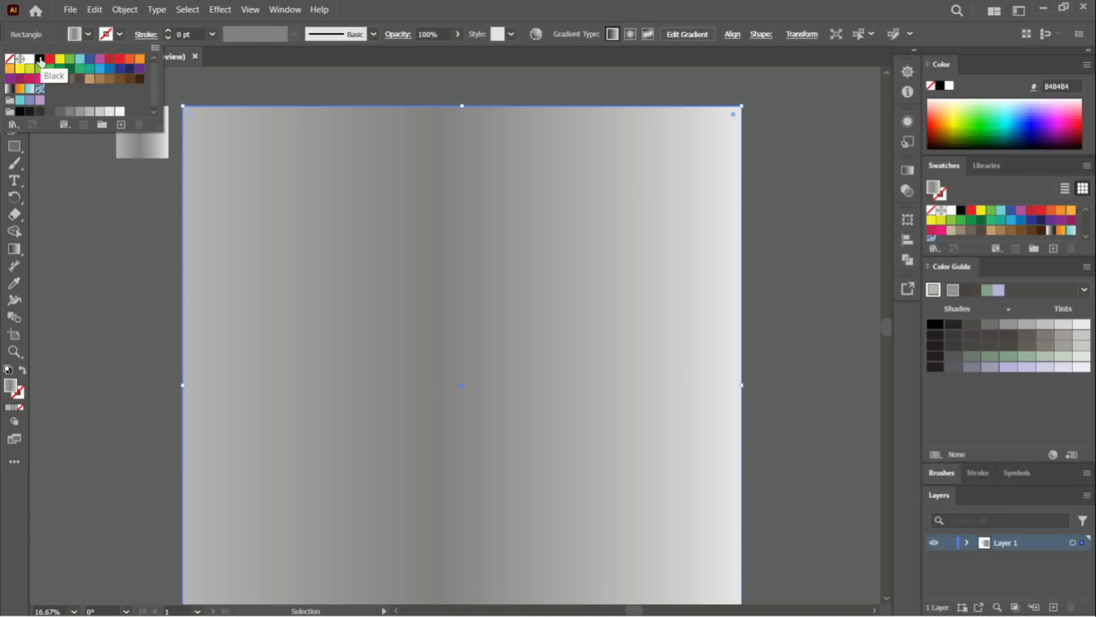
{"action": "left_click", "coordinate": [39, 59]}
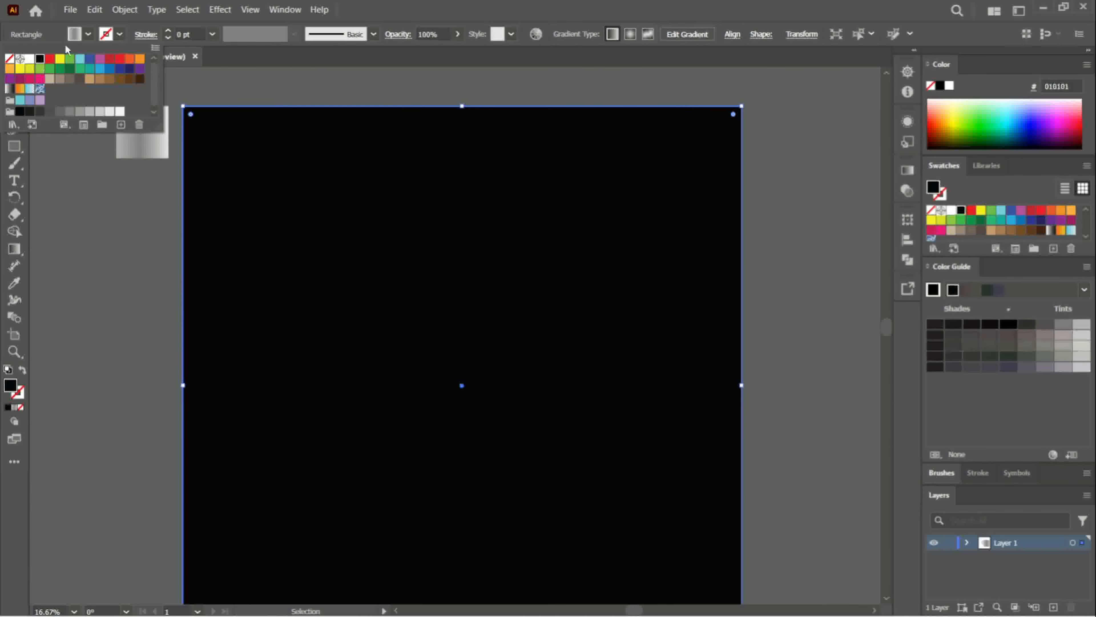
{"action": "right_click", "coordinate": [296, 196]}
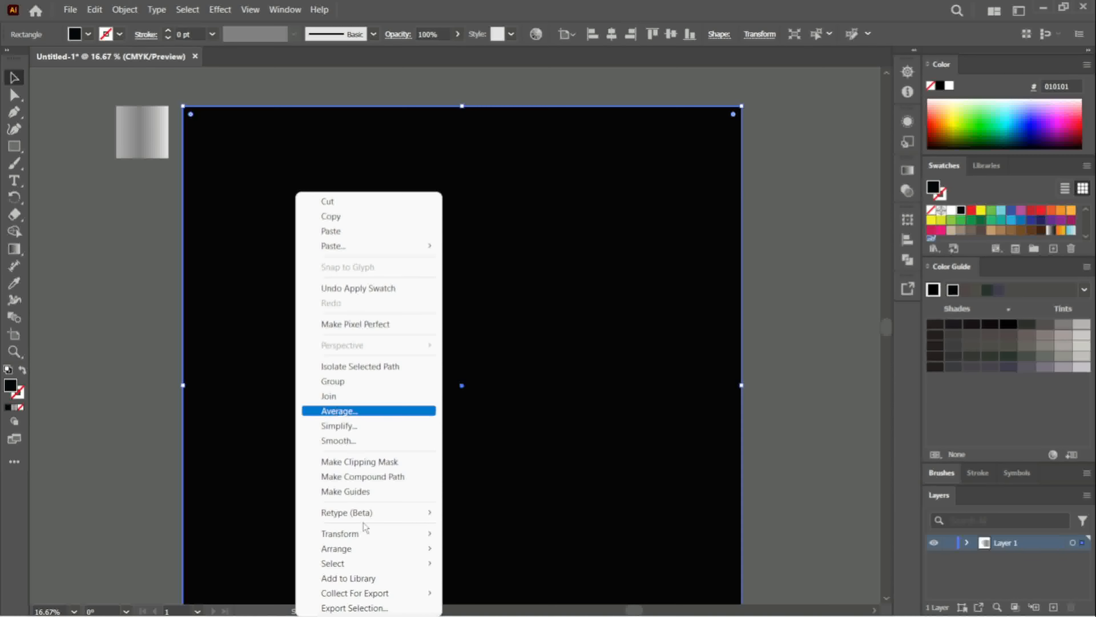
{"action": "mouse_move", "coordinate": [396, 553]}
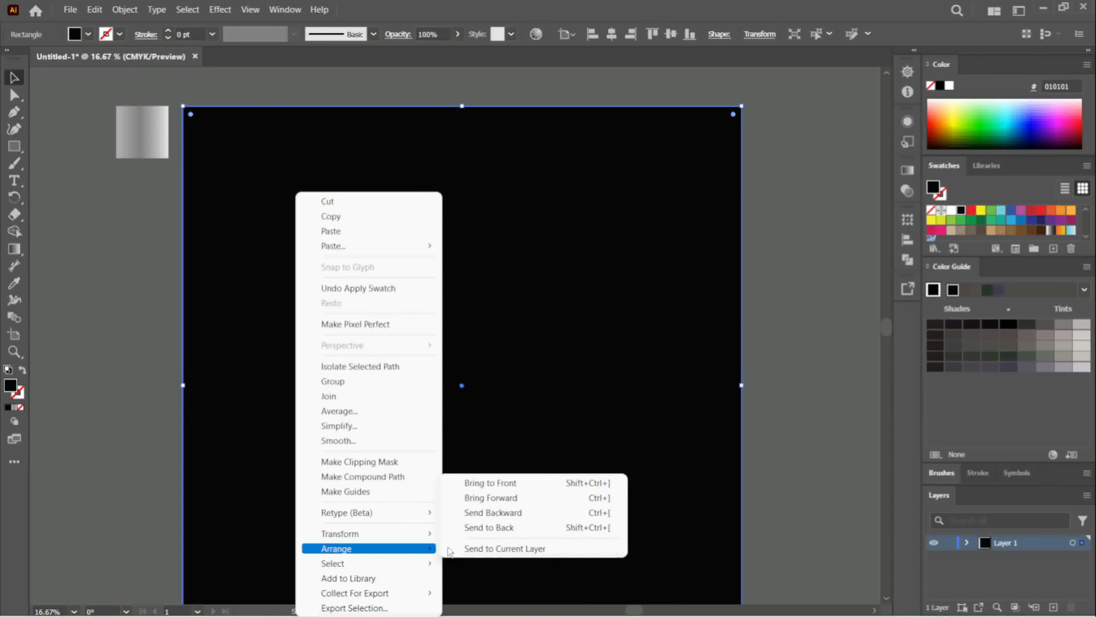
{"action": "left_click", "coordinate": [484, 528]}
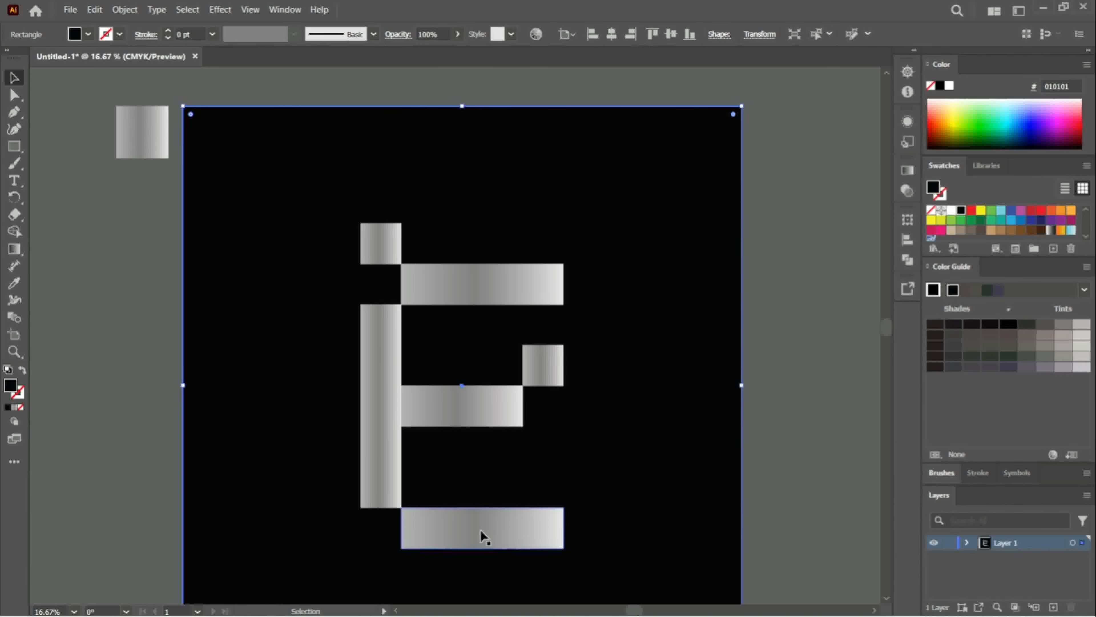
{"action": "left_click", "coordinate": [774, 241]}
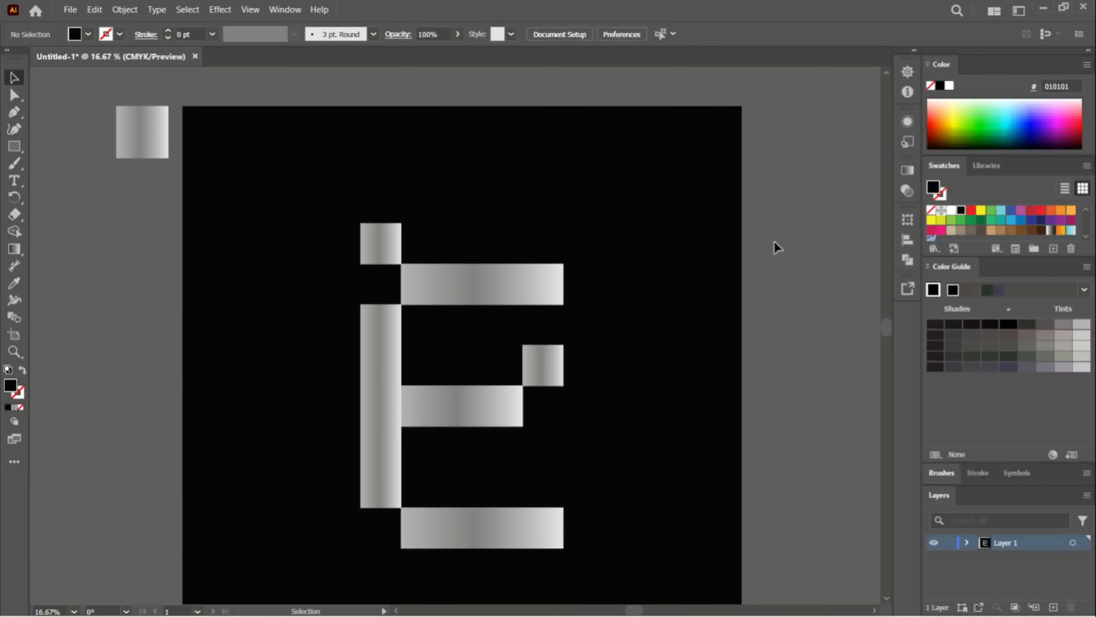
- Scale the E group down proportionally about its centre to roughly three quarters of its size and deselect it
{"action": "key", "text": "ctrl+minus"}
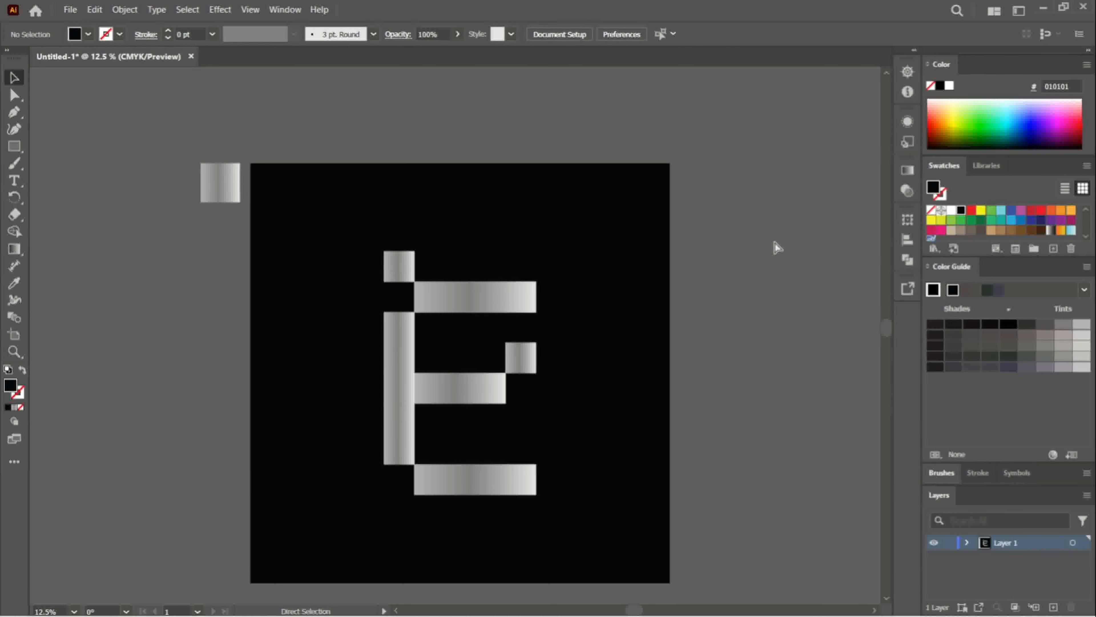
{"action": "left_click", "coordinate": [479, 382]}
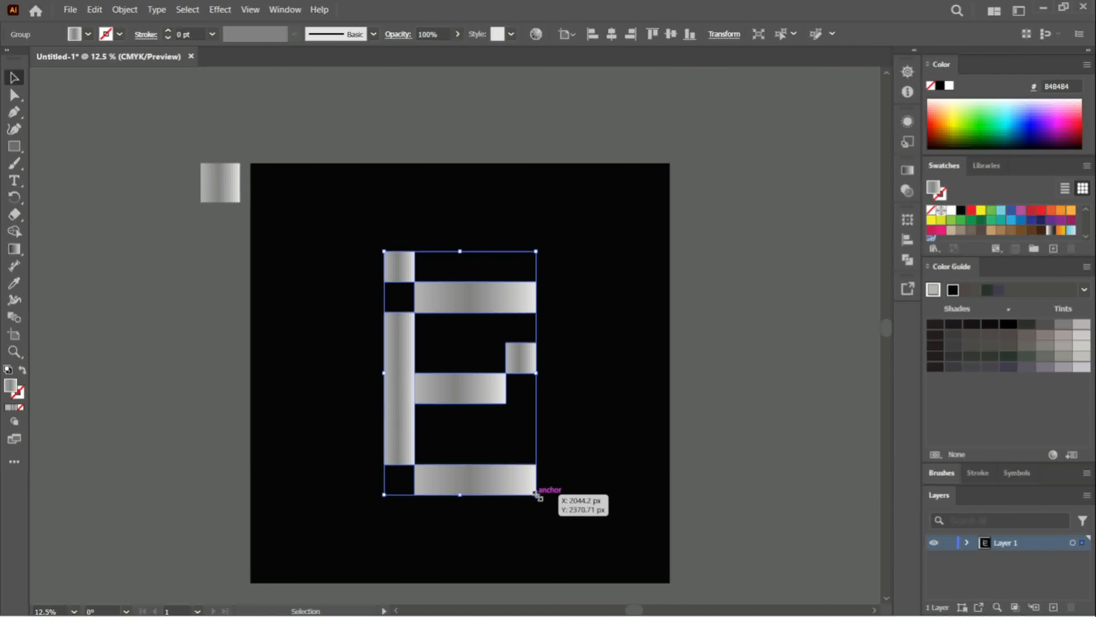
{"action": "left_click_drag", "start_coordinate": [536, 494], "coordinate": [527, 459]}
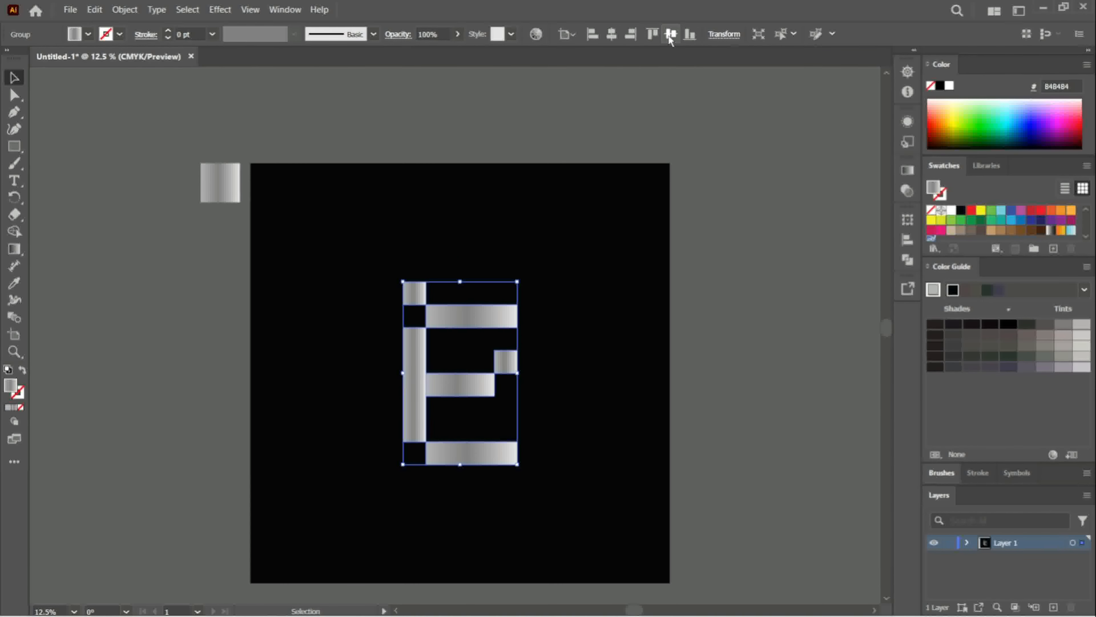
{"action": "left_click", "coordinate": [751, 359]}
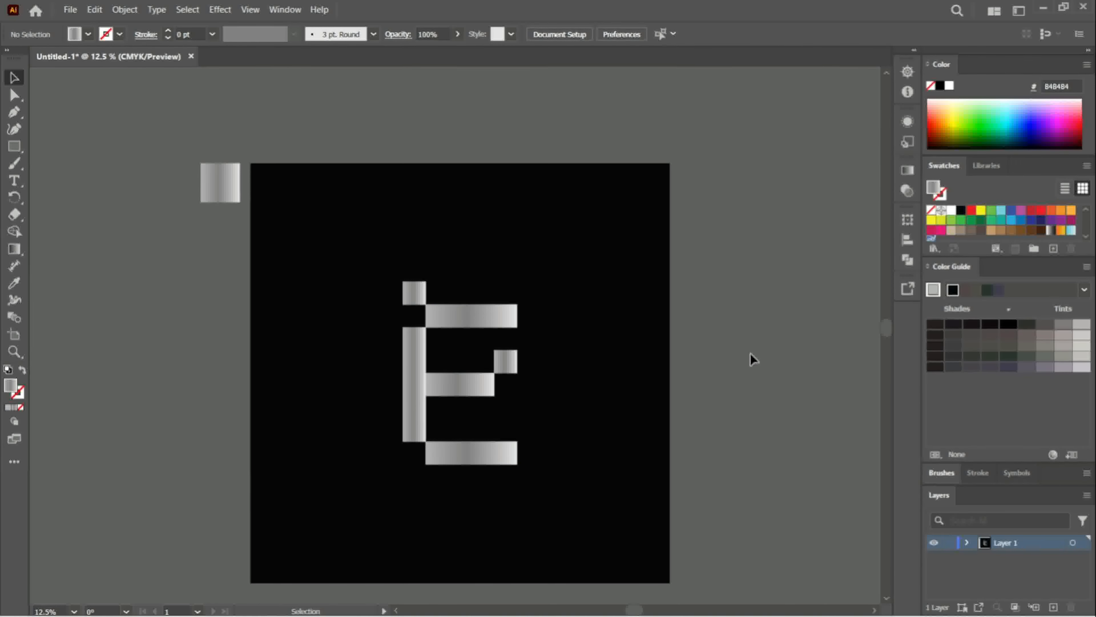
- Ungroup the E into its separate pieces and clear the selection
{"action": "key", "text": "ctrl+equal"}
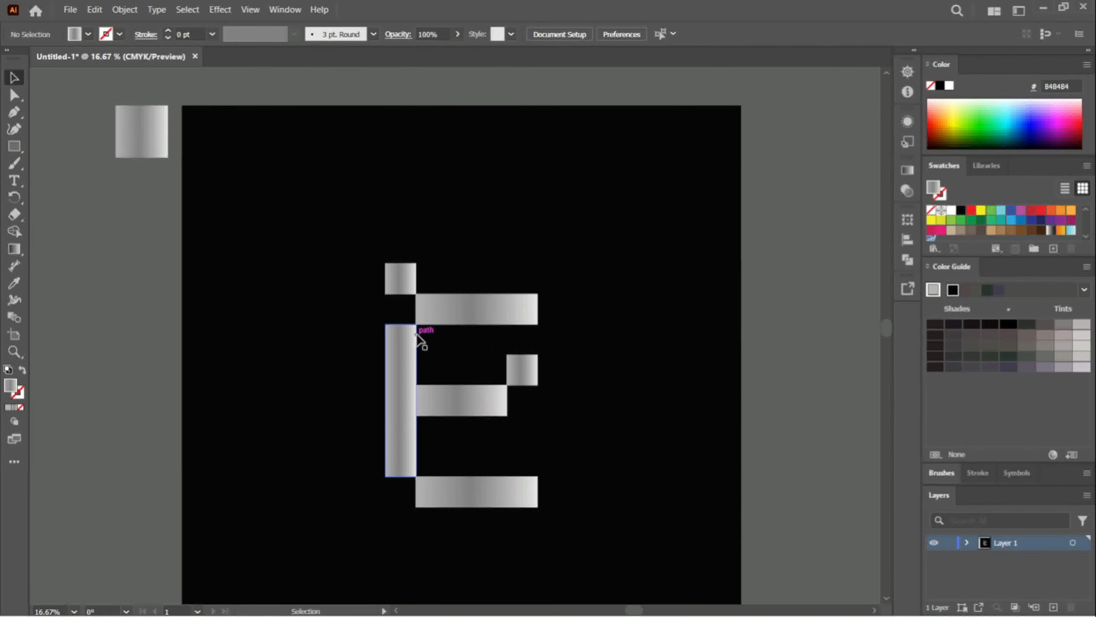
{"action": "left_click", "coordinate": [407, 380]}
{"action": "right_click", "coordinate": [407, 381]}
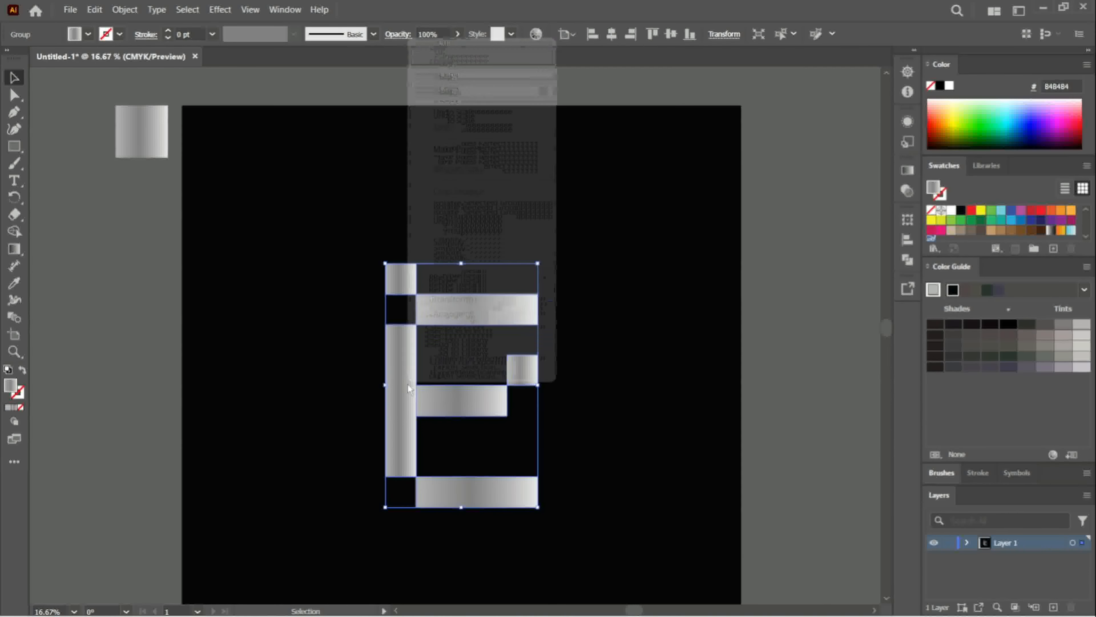
{"action": "left_click", "coordinate": [446, 222]}
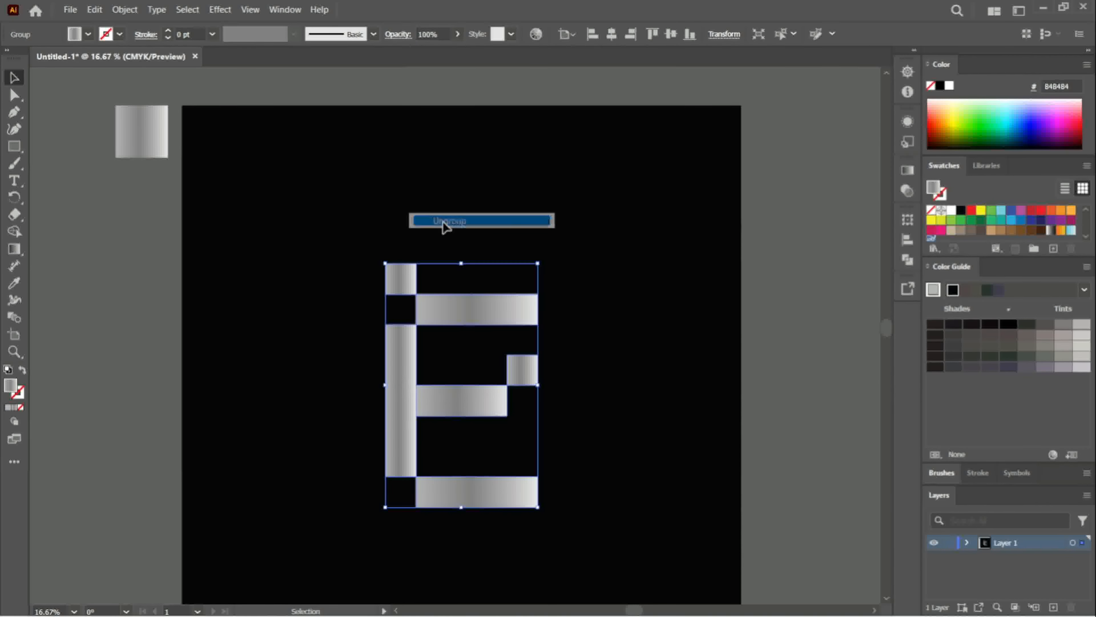
{"action": "left_click", "coordinate": [780, 212]}
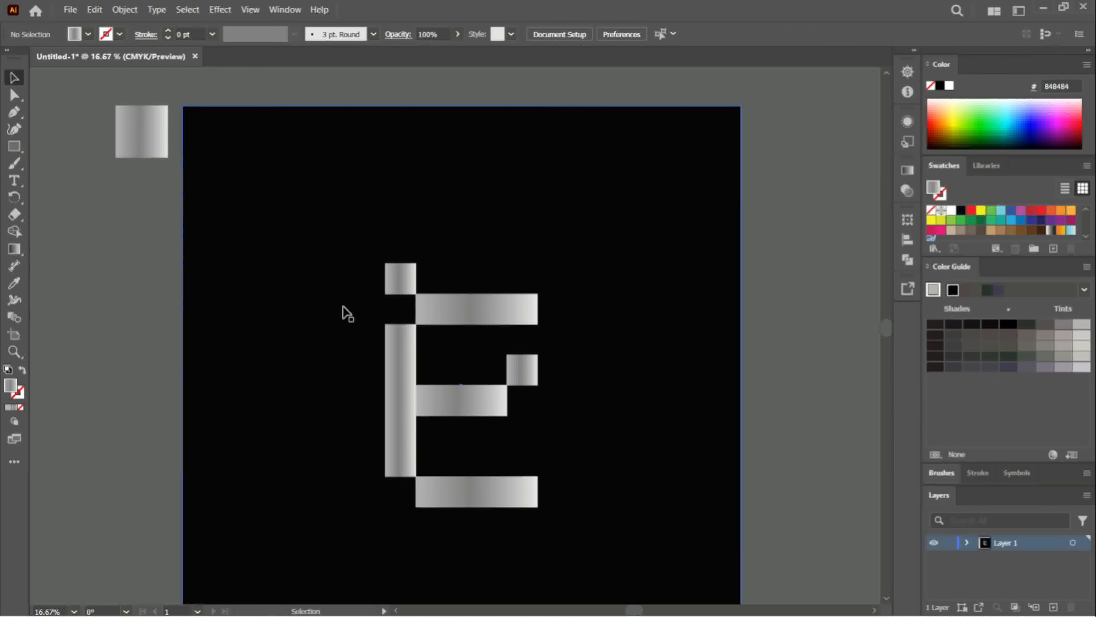
- Redirect the linear gradient of the square above the stem diagonally to about -124° with the Gradient tool
{"action": "left_click", "coordinate": [406, 279]}
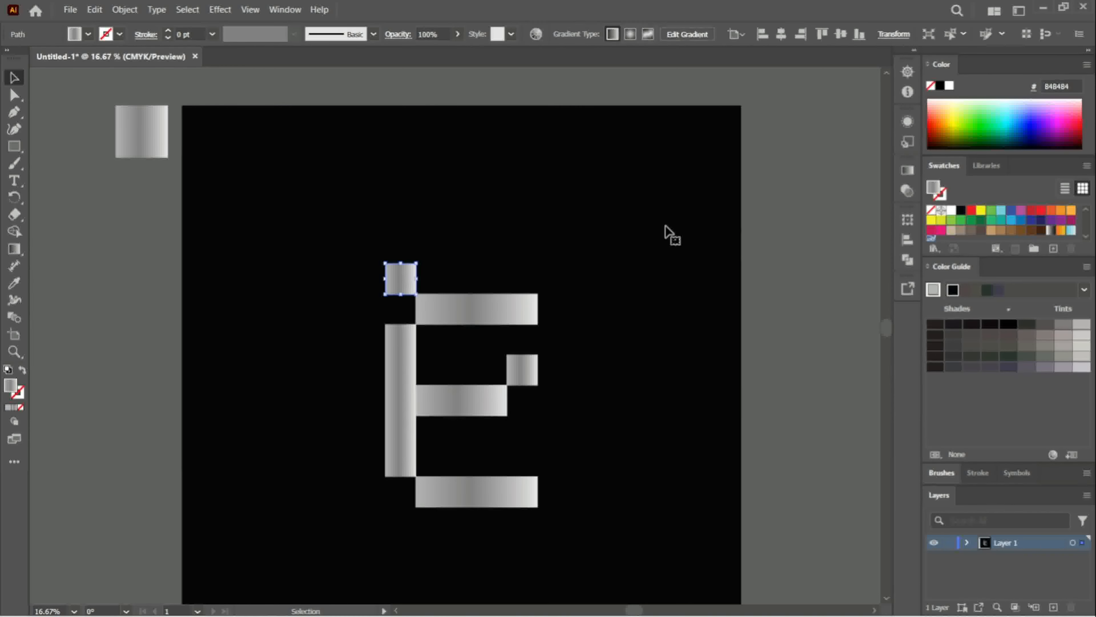
{"action": "left_click", "coordinate": [908, 170]}
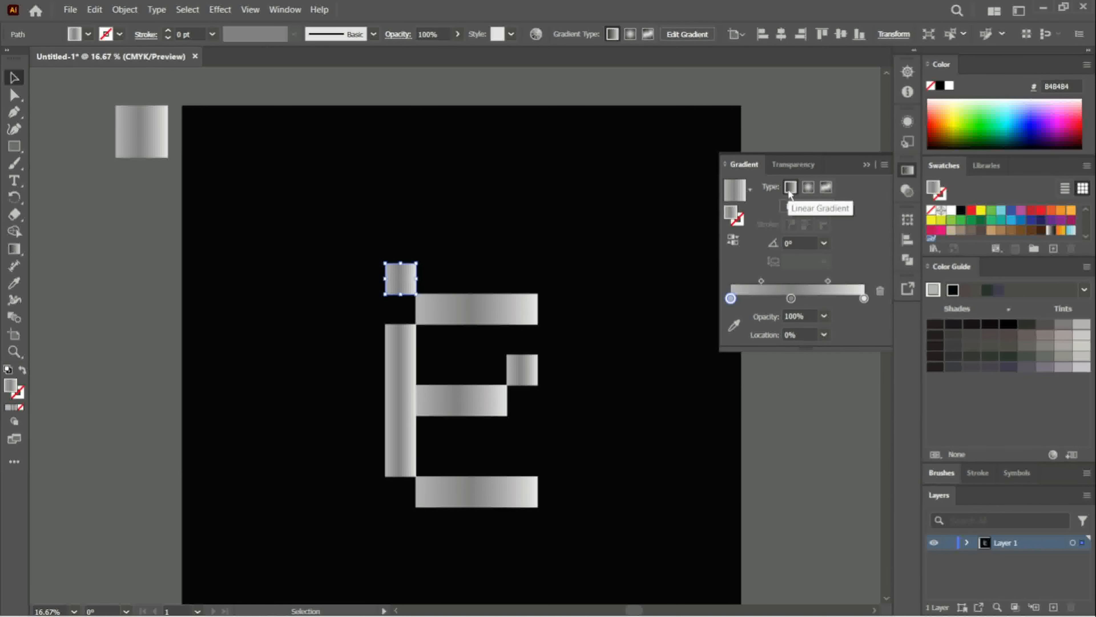
{"action": "left_click", "coordinate": [16, 248]}
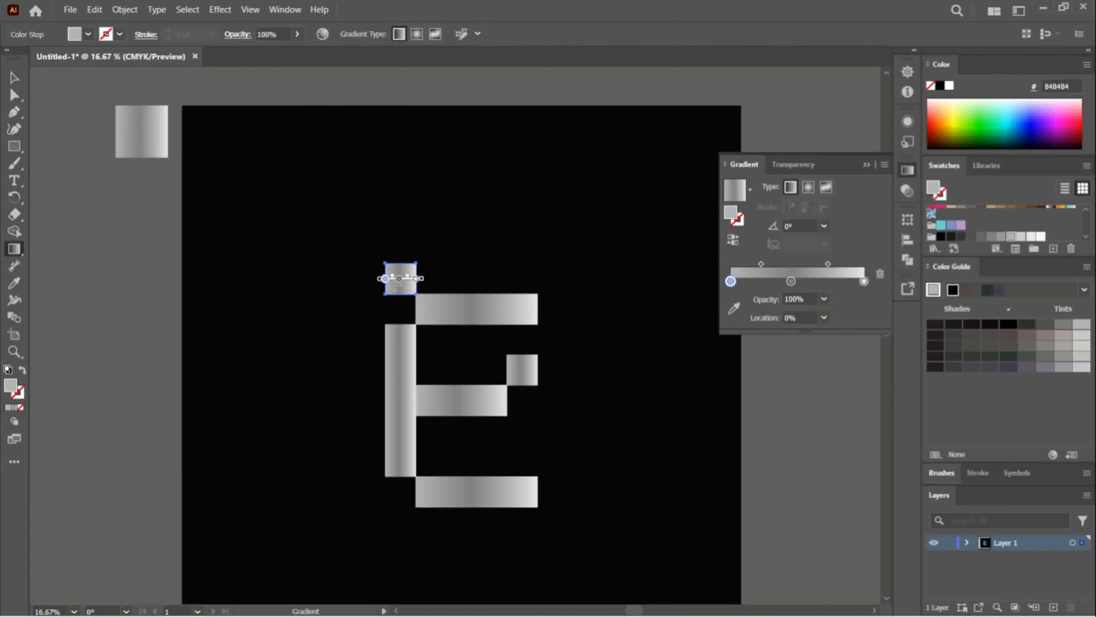
{"action": "mouse_move", "coordinate": [416, 257]}
{"action": "left_mouse_down"}
{"action": "mouse_move", "coordinate": [379, 306]}
{"action": "mouse_move", "coordinate": [401, 277]}
{"action": "mouse_move", "coordinate": [386, 300]}
{"action": "left_mouse_up"}
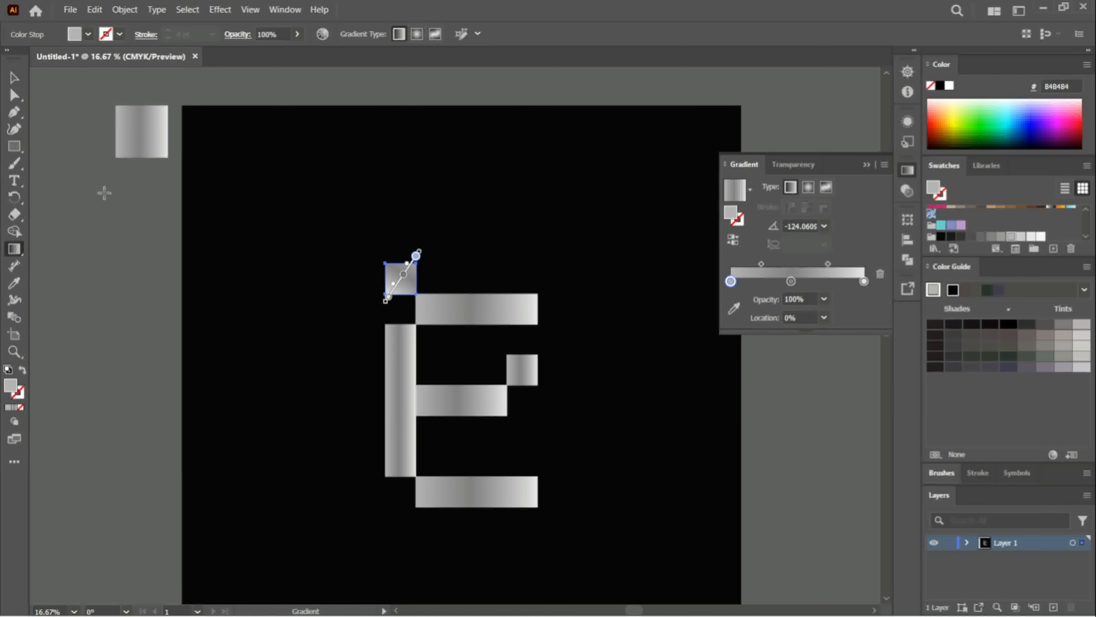
{"action": "left_click", "coordinate": [14, 81]}
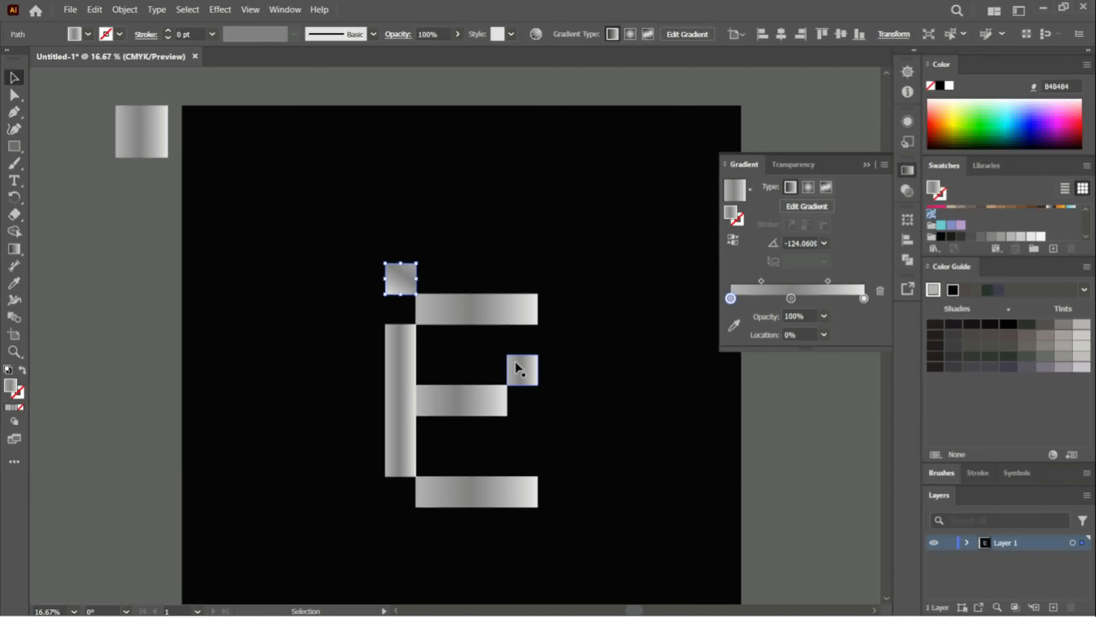
- Remove the dark middle gradient stop from the square above the stem and from the middle arm's end square
{"action": "left_click_drag", "start_coordinate": [791, 298], "coordinate": [781, 374]}
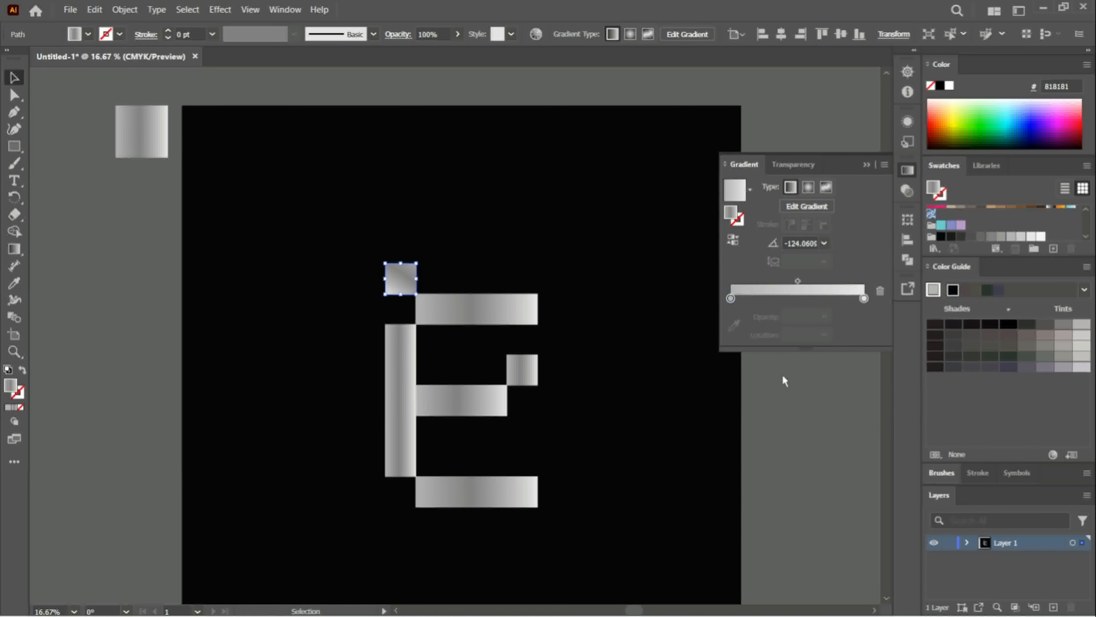
{"action": "left_click", "coordinate": [527, 369]}
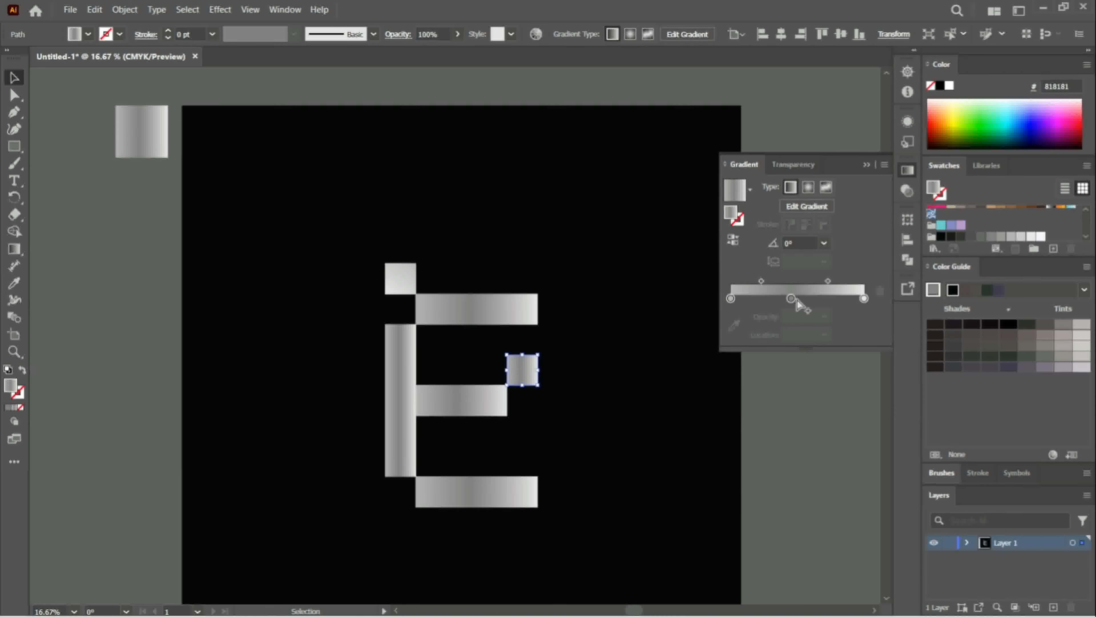
{"action": "left_click_drag", "start_coordinate": [791, 298], "coordinate": [786, 361]}
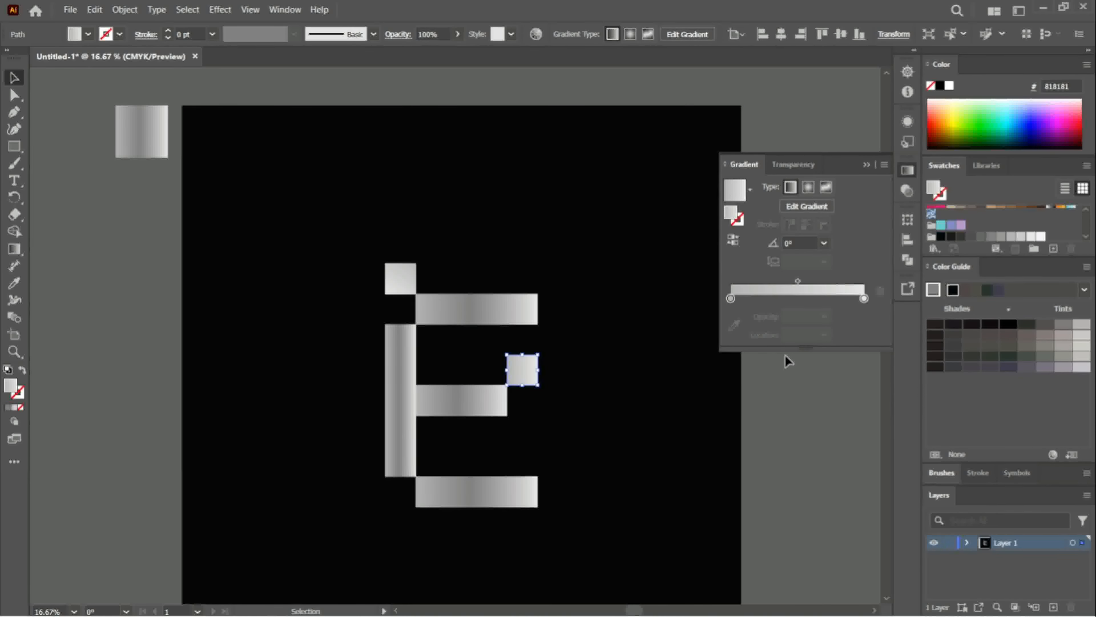
- Redirect the stem's linear gradient steeply downward along its length at about -106° with the Gradient tool and deselect the stem
{"action": "left_click", "coordinate": [400, 434]}
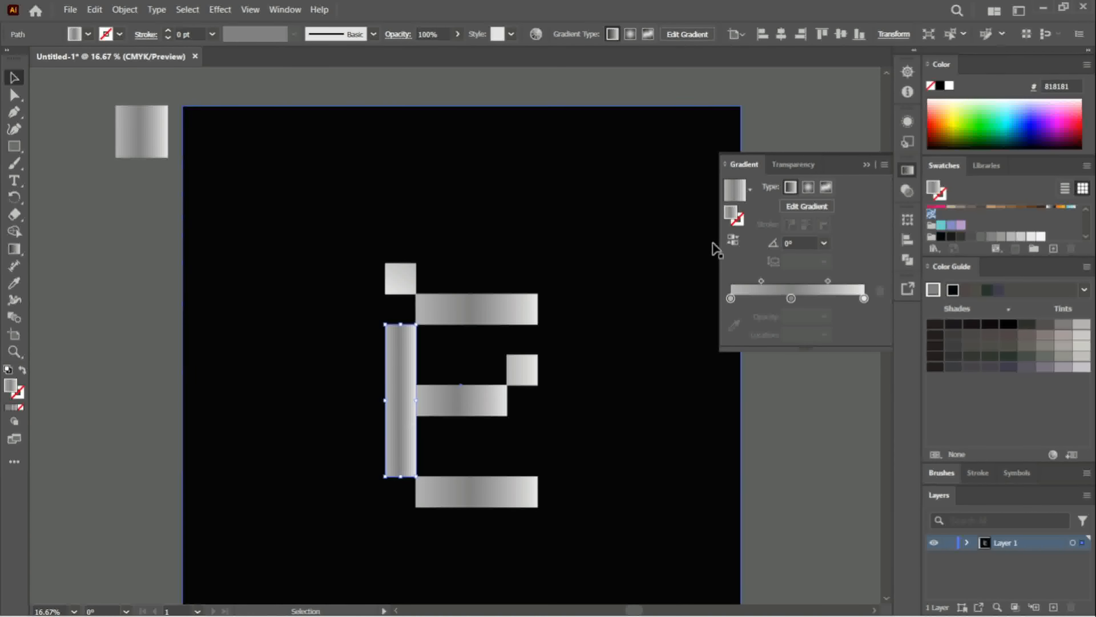
{"action": "left_click", "coordinate": [11, 254]}
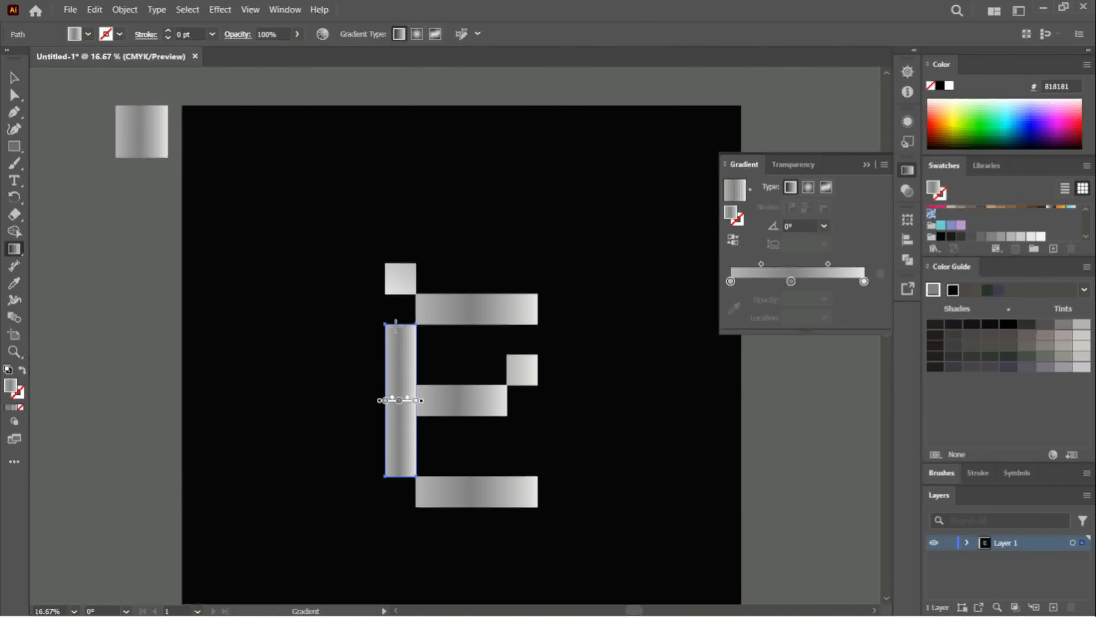
{"action": "mouse_move", "coordinate": [412, 319]}
{"action": "left_mouse_down"}
{"action": "mouse_move", "coordinate": [431, 341]}
{"action": "mouse_move", "coordinate": [372, 436]}
{"action": "mouse_move", "coordinate": [375, 456]}
{"action": "left_mouse_up"}
{"action": "left_click_drag", "start_coordinate": [373, 462], "coordinate": [379, 473]}
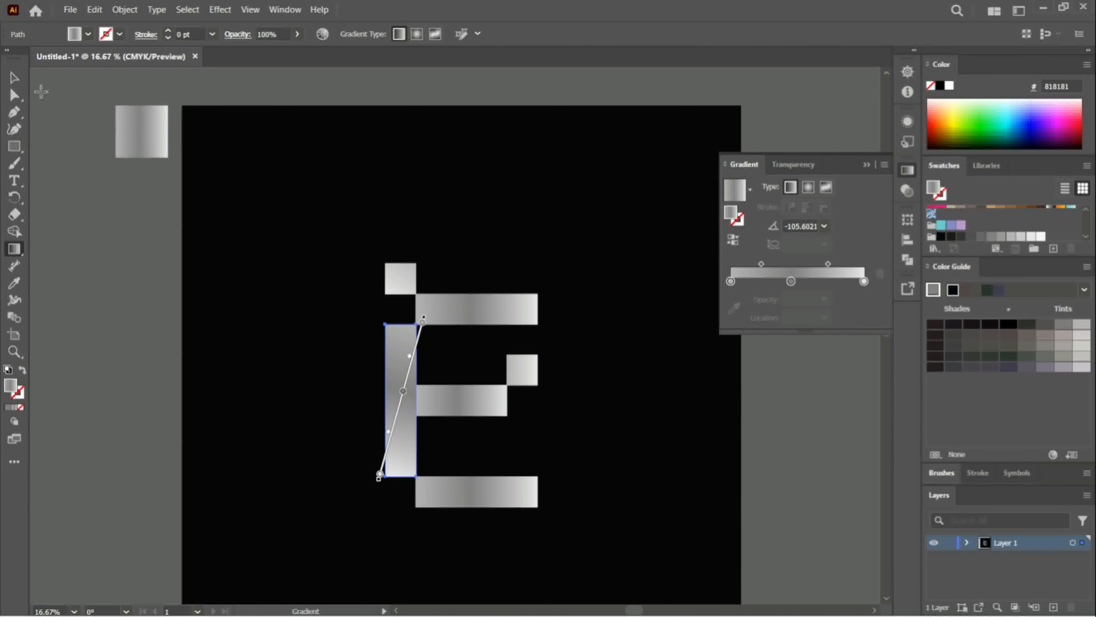
{"action": "left_click", "coordinate": [14, 77]}
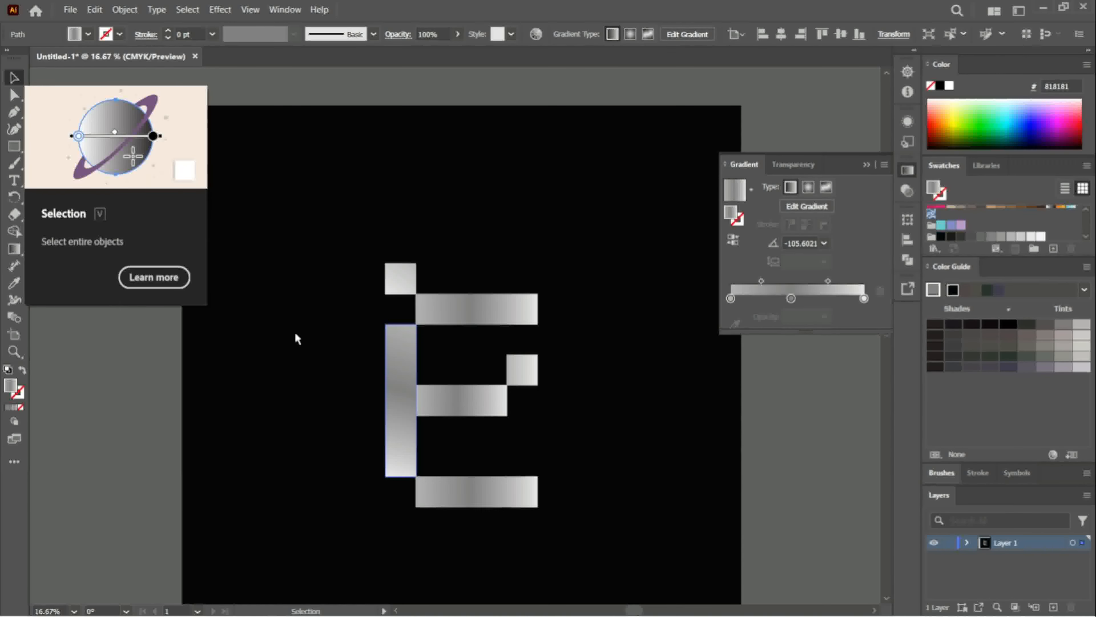
{"action": "left_click", "coordinate": [774, 425]}
{"action": "key", "text": "ctrl+minus"}
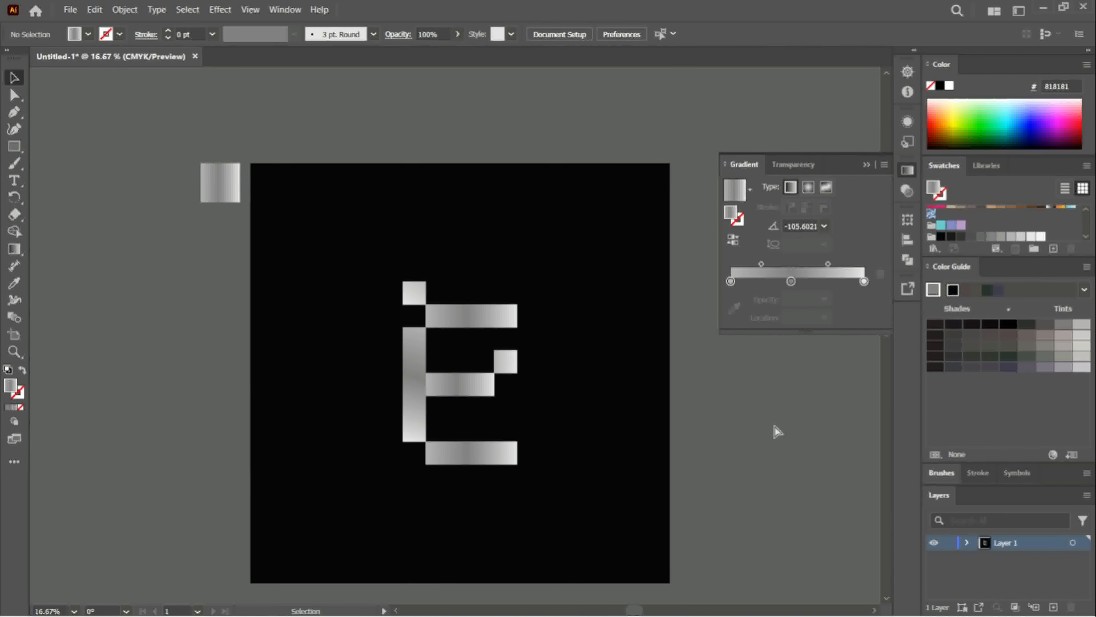
- Redirect the middle arm's linear gradient diagonally upward to about 34° with the Gradient tool and deselect the arm
{"action": "key", "text": "ctrl+plus"}
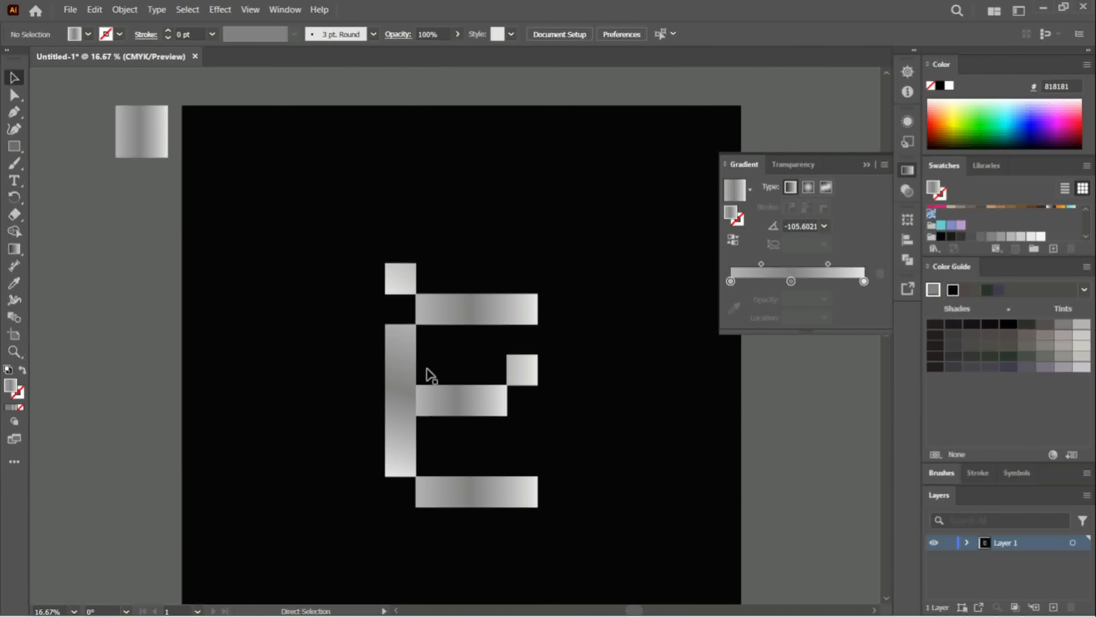
{"action": "left_click", "coordinate": [454, 398]}
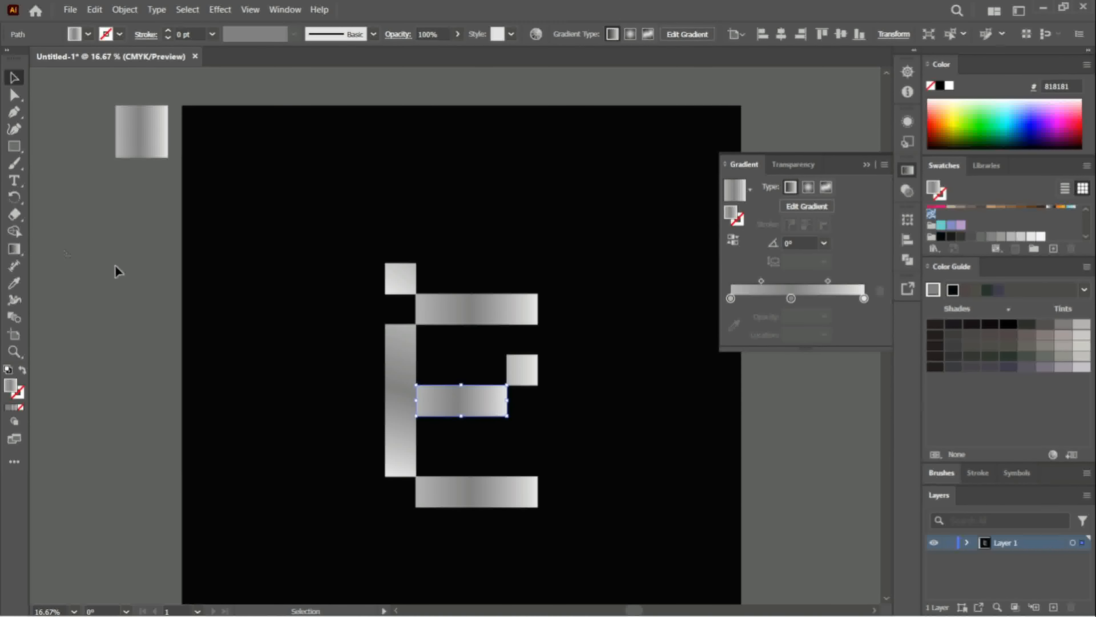
{"action": "left_click", "coordinate": [13, 254]}
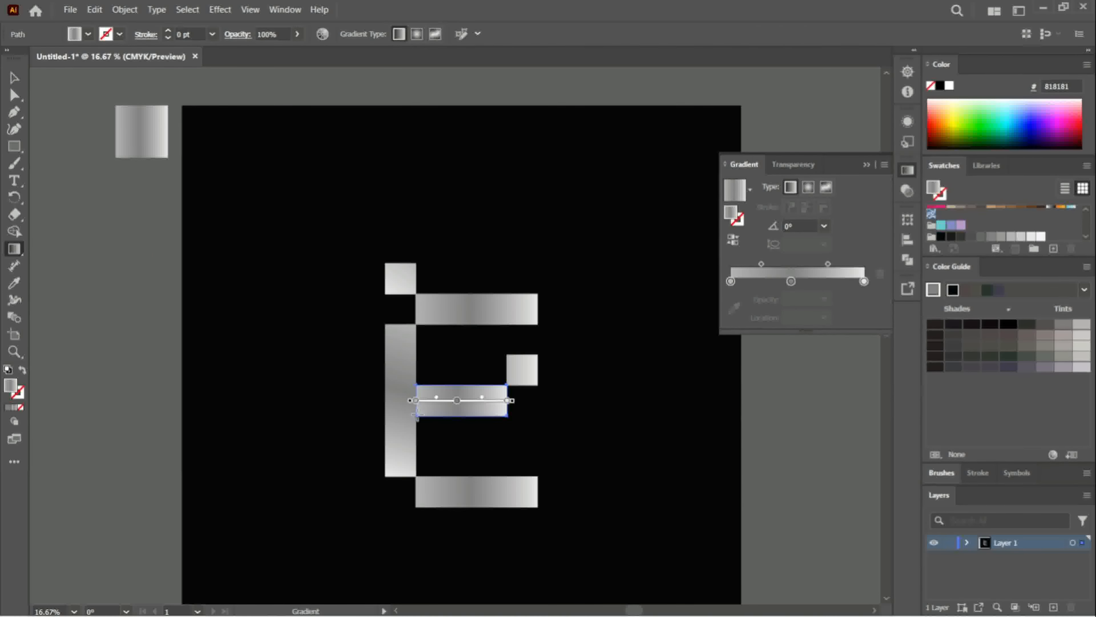
{"action": "left_click_drag", "start_coordinate": [416, 414], "coordinate": [482, 370]}
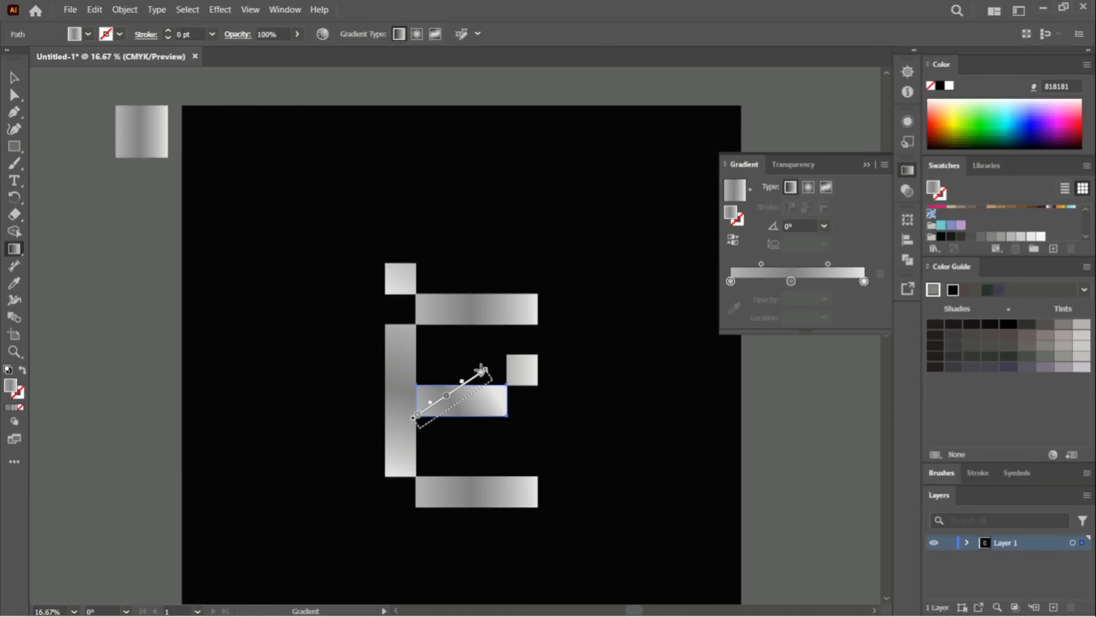
{"action": "left_click", "coordinate": [14, 78]}
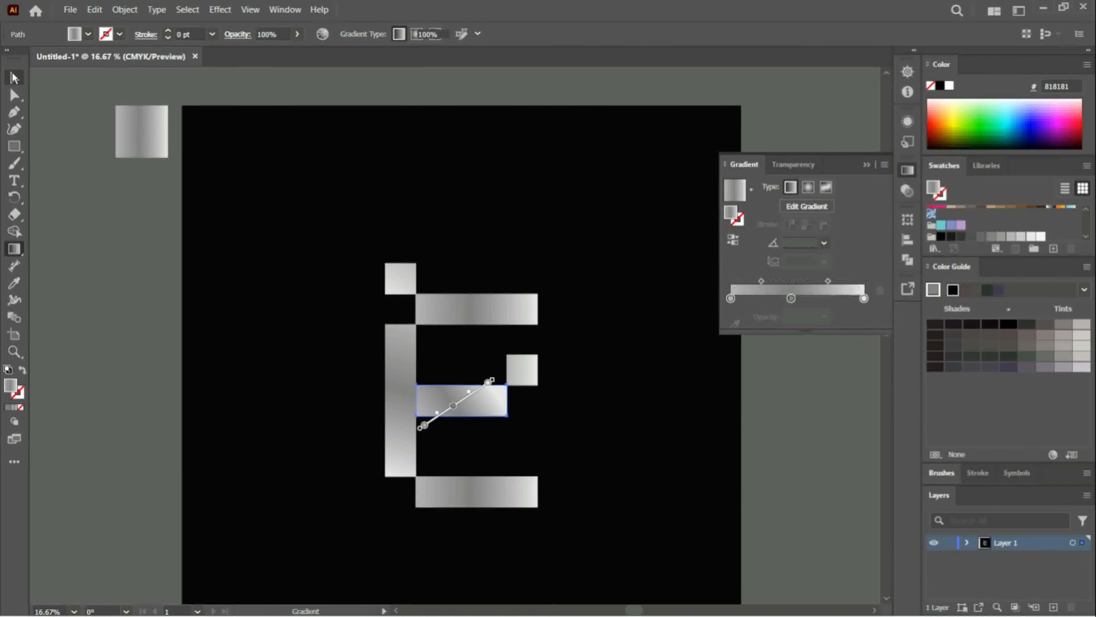
{"action": "left_click", "coordinate": [78, 324]}
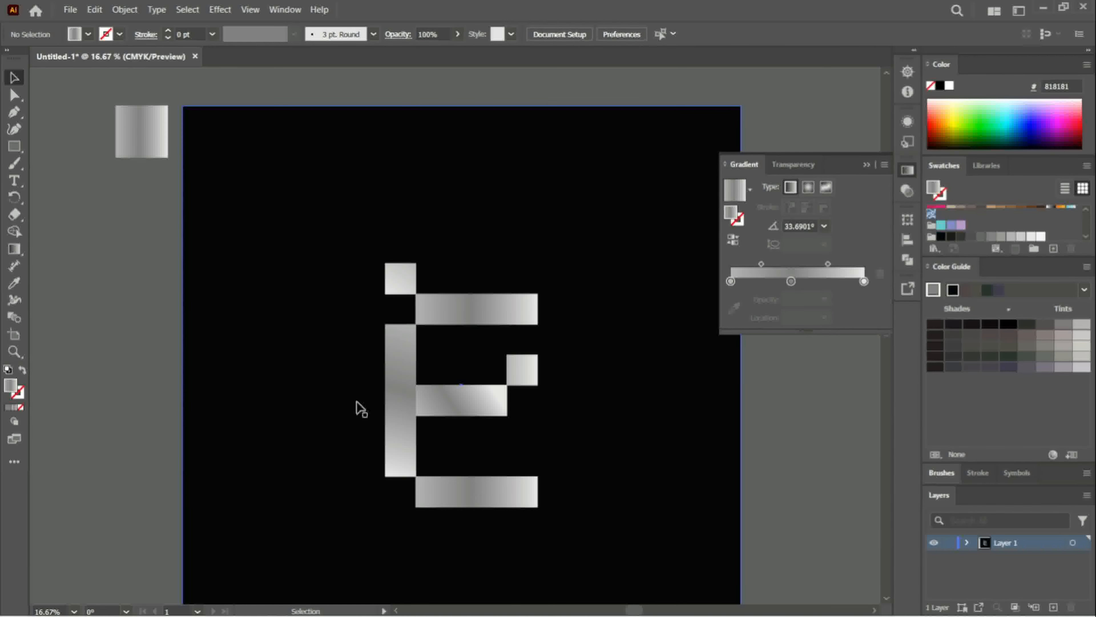
- Redirect the stem's linear gradient diagonally across its upper half to about -63° with the Gradient tool and deselect the stem
{"action": "left_click", "coordinate": [391, 401]}
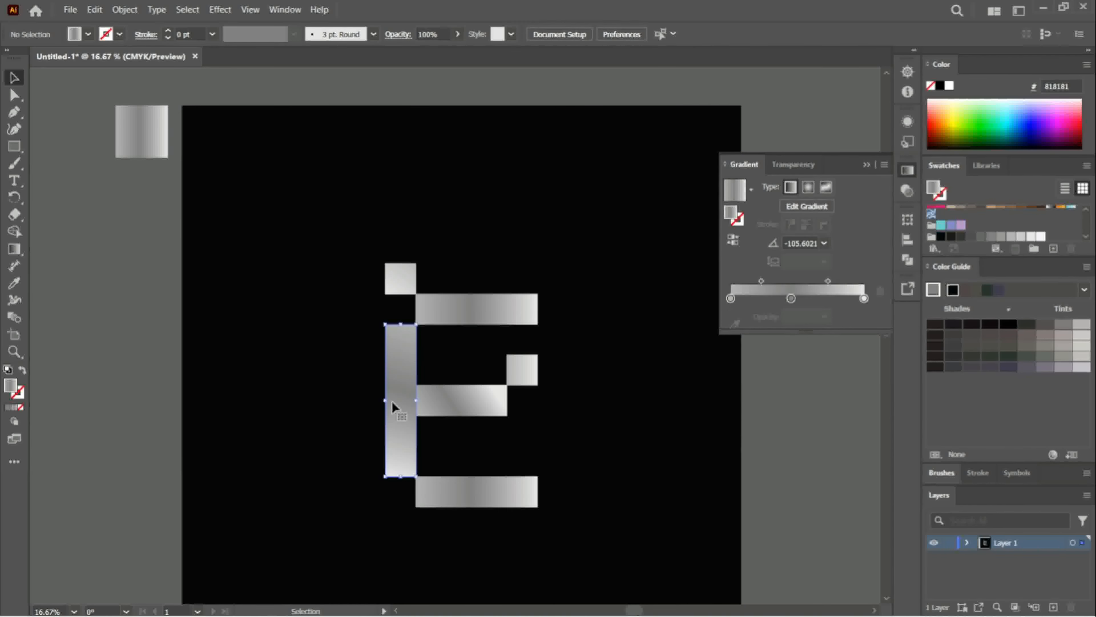
{"action": "left_click", "coordinate": [21, 252]}
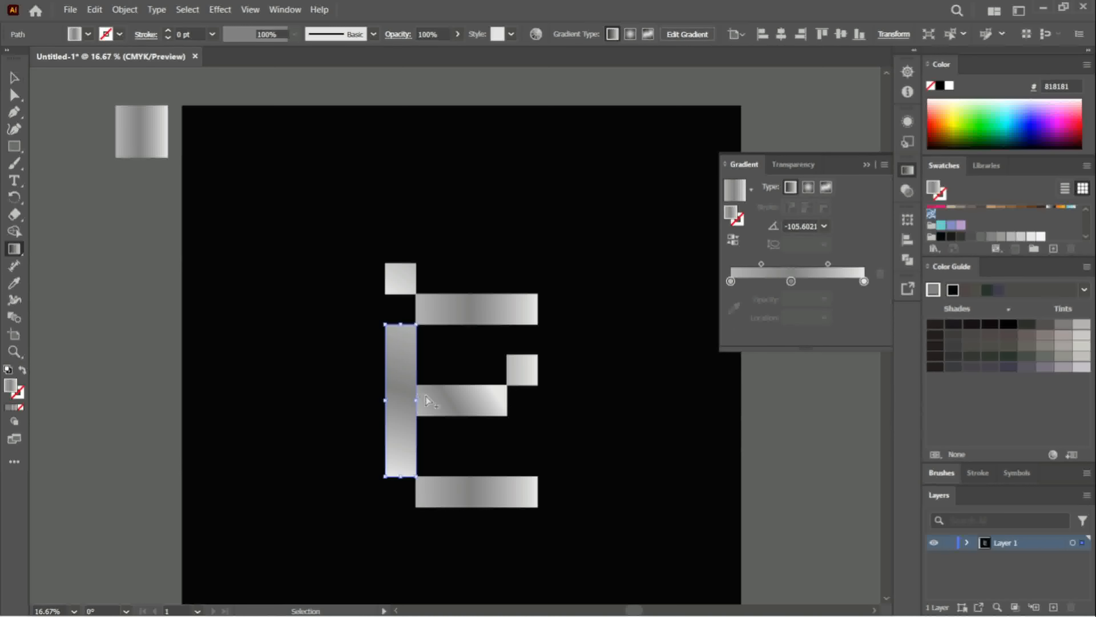
{"action": "left_click_drag", "start_coordinate": [396, 340], "coordinate": [412, 388]}
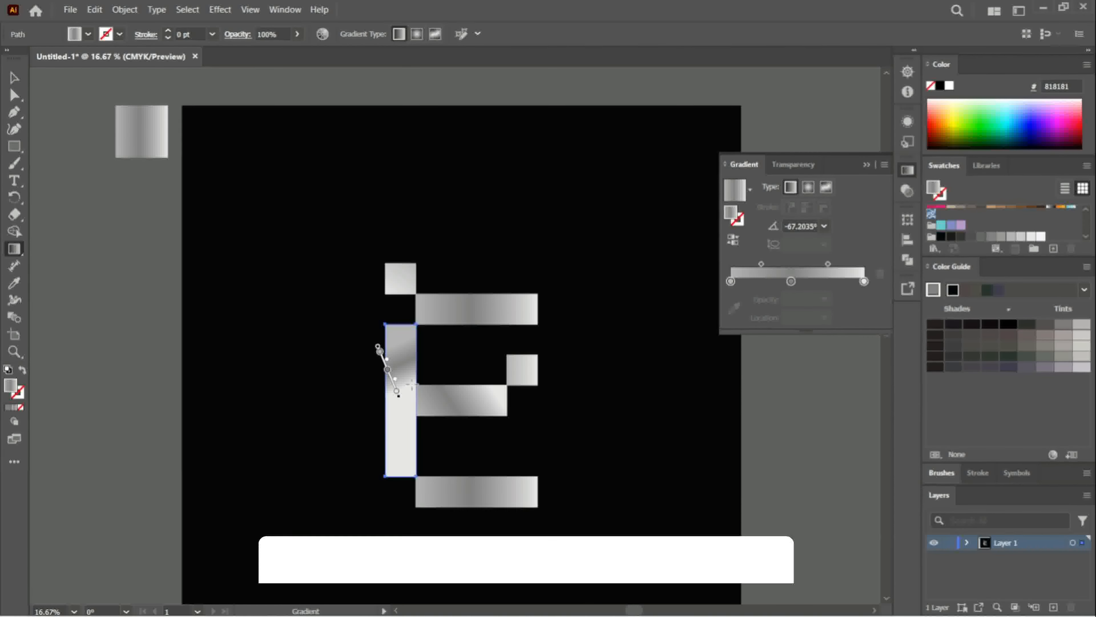
{"action": "mouse_move", "coordinate": [393, 339]}
{"action": "left_mouse_down"}
{"action": "mouse_move", "coordinate": [399, 412]}
{"action": "mouse_move", "coordinate": [426, 404]}
{"action": "left_mouse_up"}
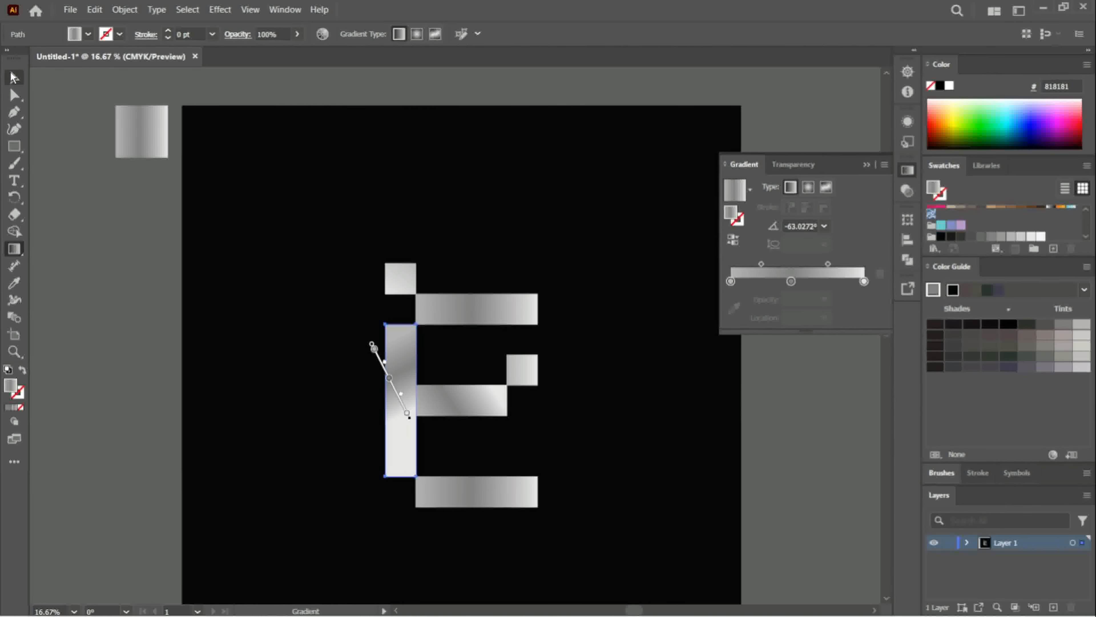
{"action": "left_click", "coordinate": [13, 77]}
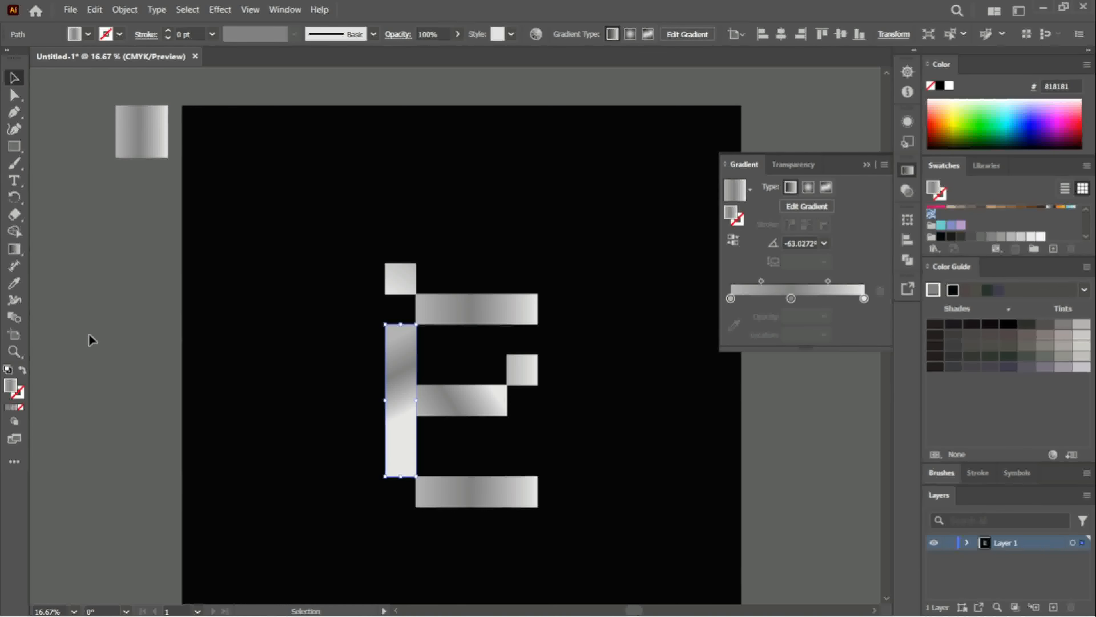
{"action": "left_click", "coordinate": [104, 384]}
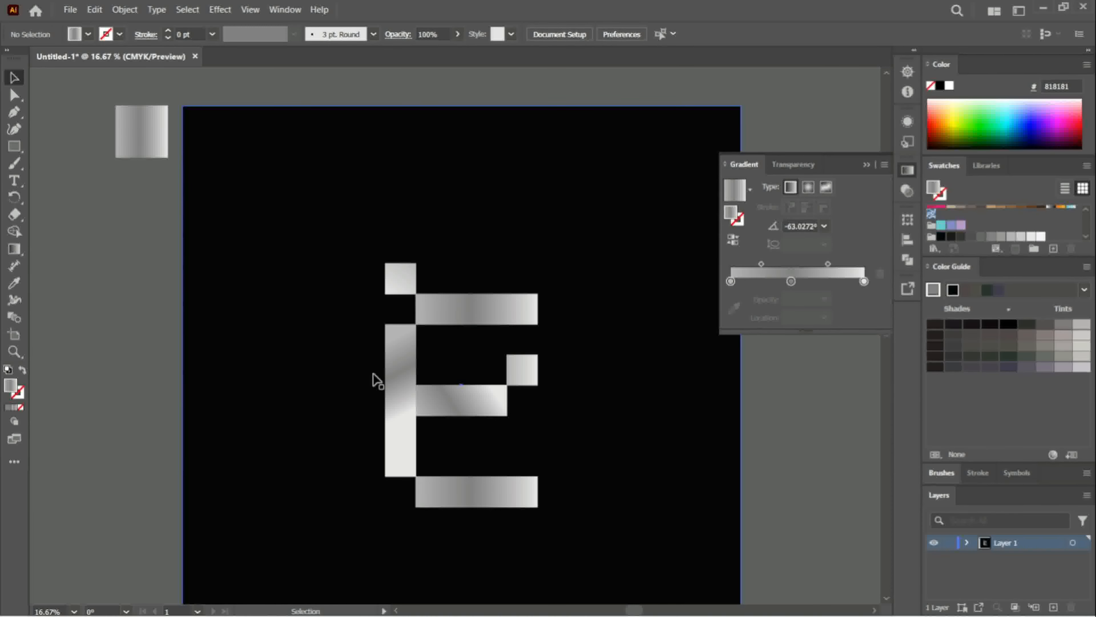
- Remove the starting light stop from the stem's gradient and move its dark stop to about 21%
{"action": "left_click", "coordinate": [393, 375]}
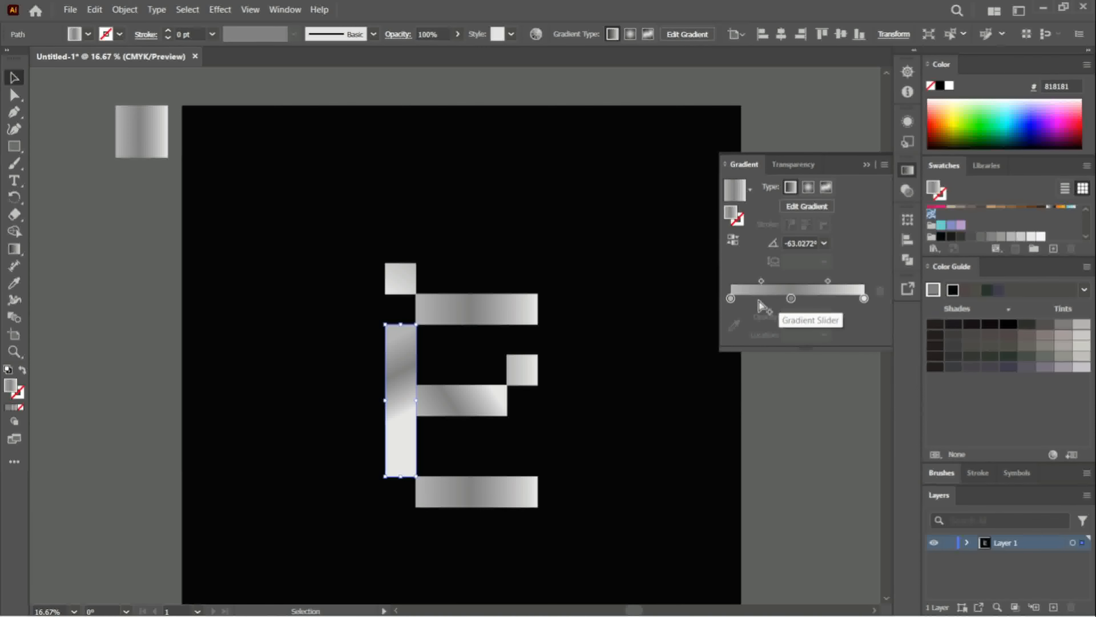
{"action": "left_click_drag", "start_coordinate": [730, 298], "coordinate": [722, 352]}
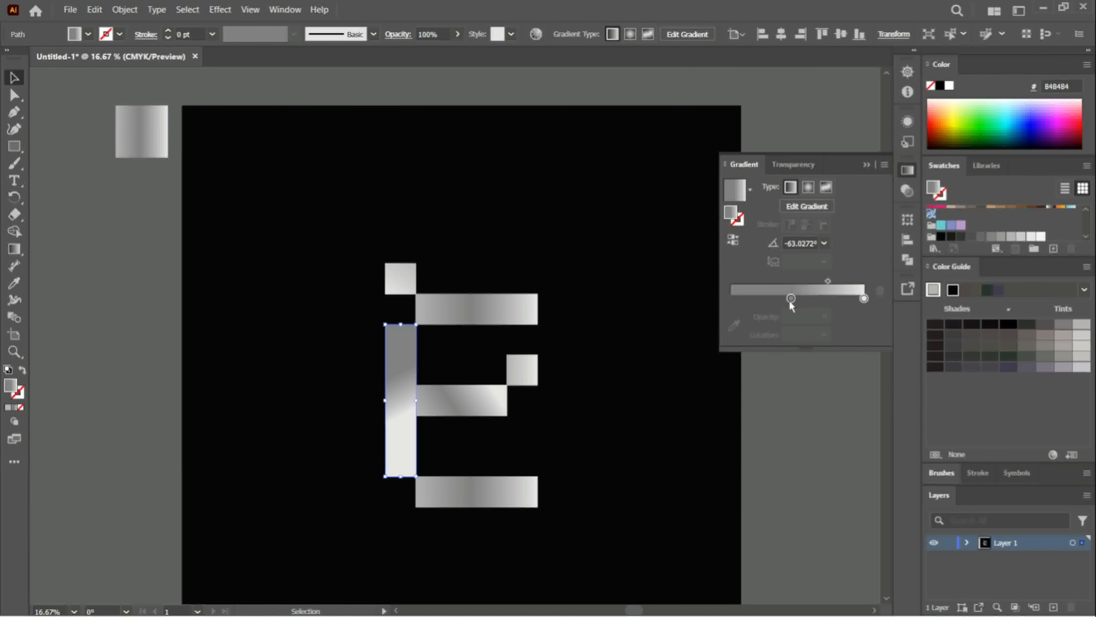
{"action": "left_click_drag", "start_coordinate": [790, 298], "coordinate": [757, 301]}
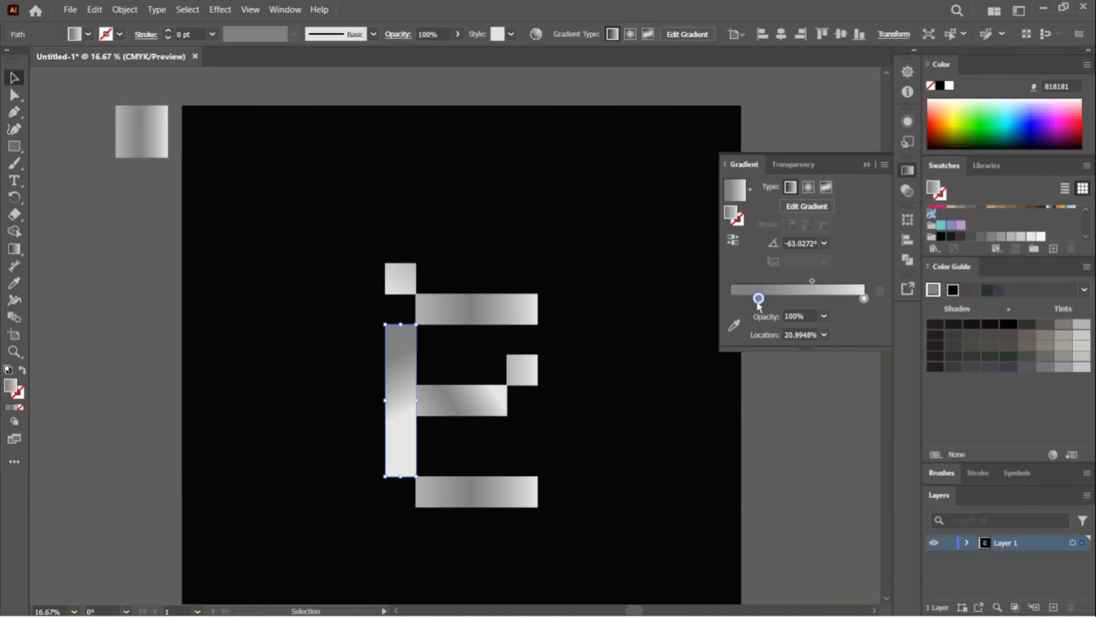
{"action": "left_click", "coordinate": [821, 413]}
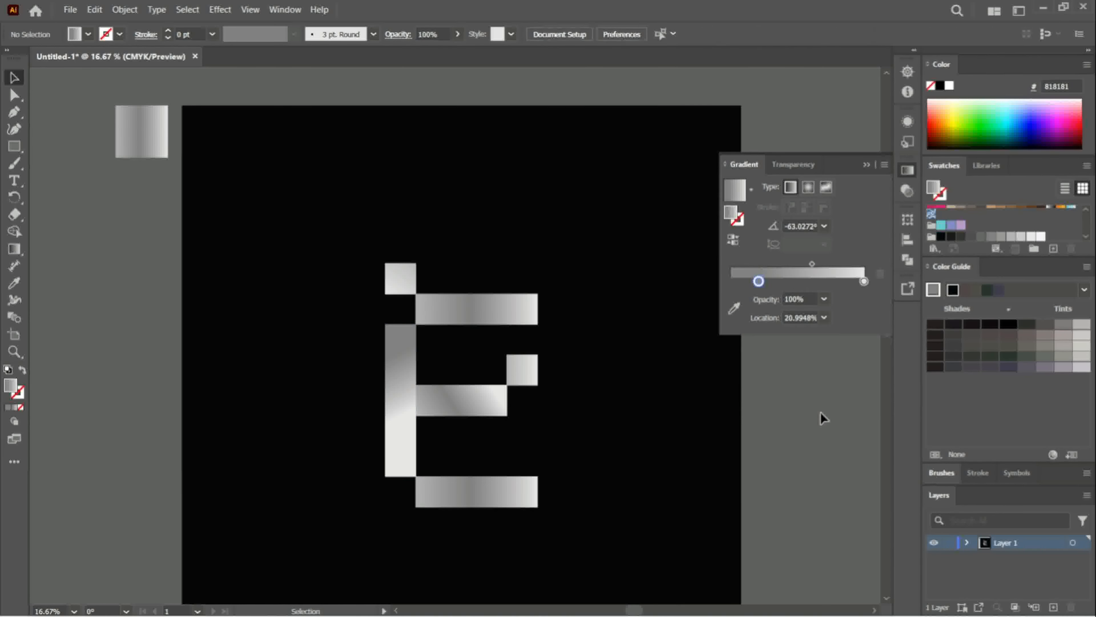
- Collapse the floating gradient settings, leaving the whole artboard in view
{"action": "key", "text": "ctrl+minus"}
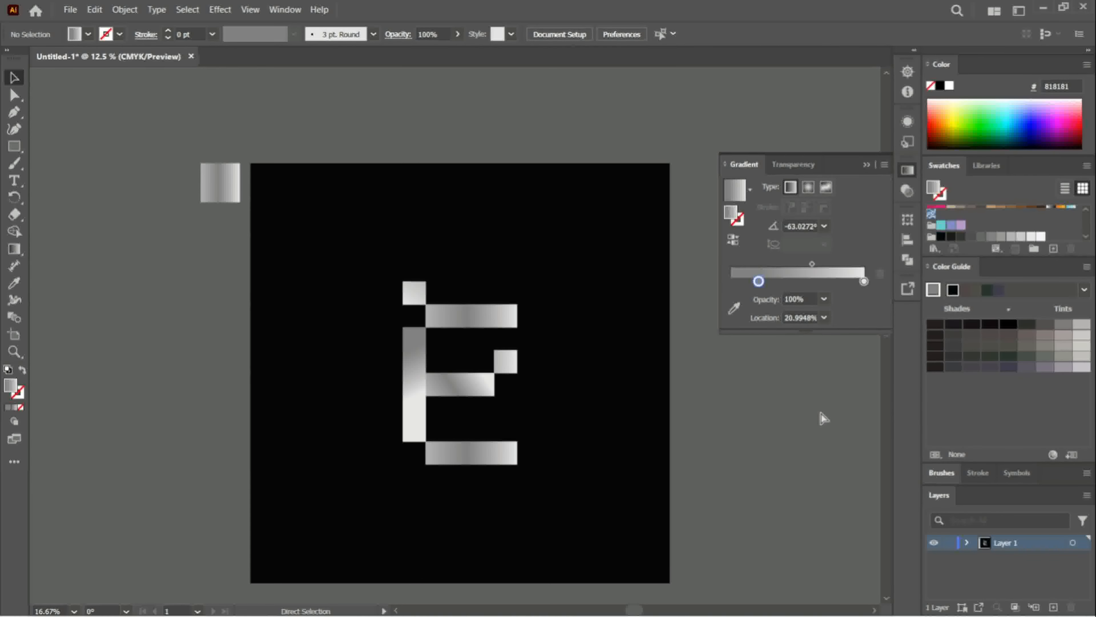
{"action": "key", "text": "ctrl+minus"}
{"action": "key", "text": "ctrl+plus"}
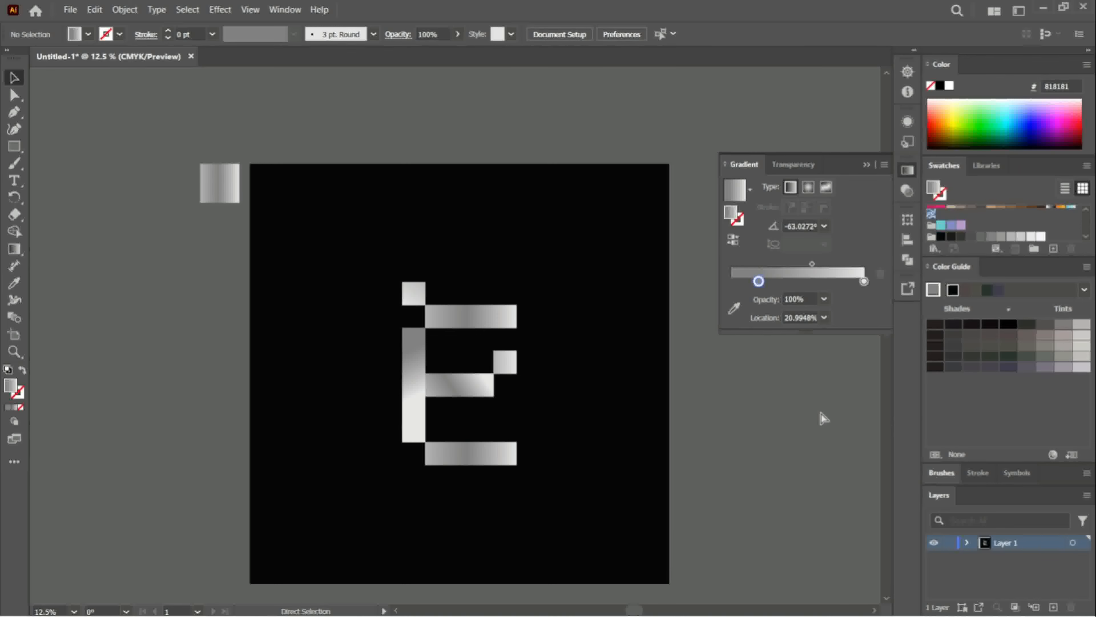
{"action": "key", "text": "ctrl+minus"}
{"action": "key", "text": "ctrl+plus"}
{"action": "left_click", "coordinate": [867, 165]}
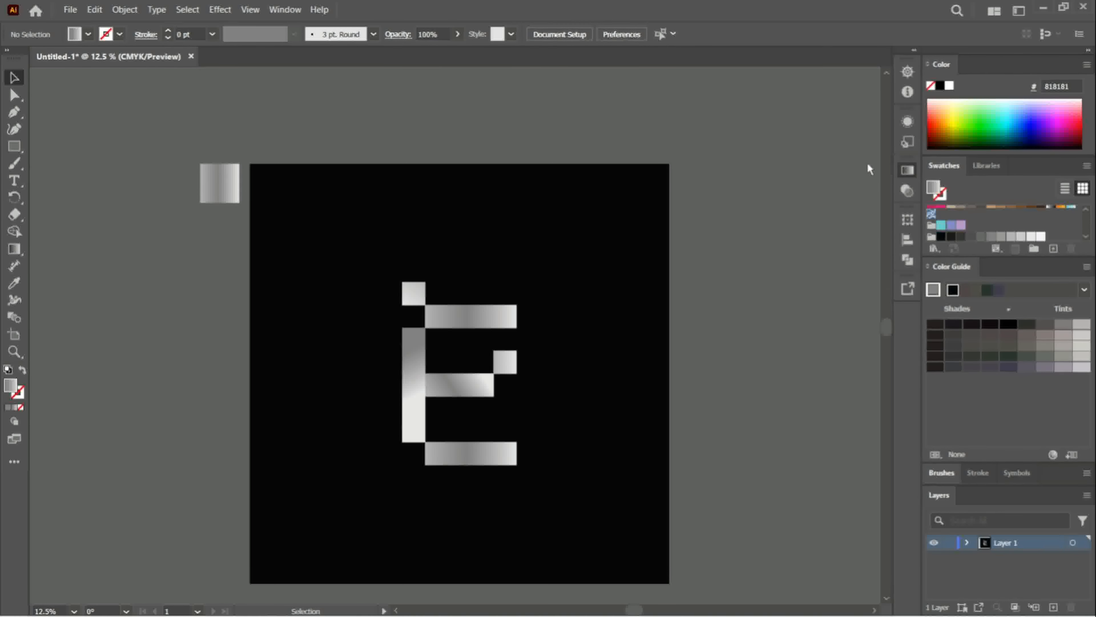